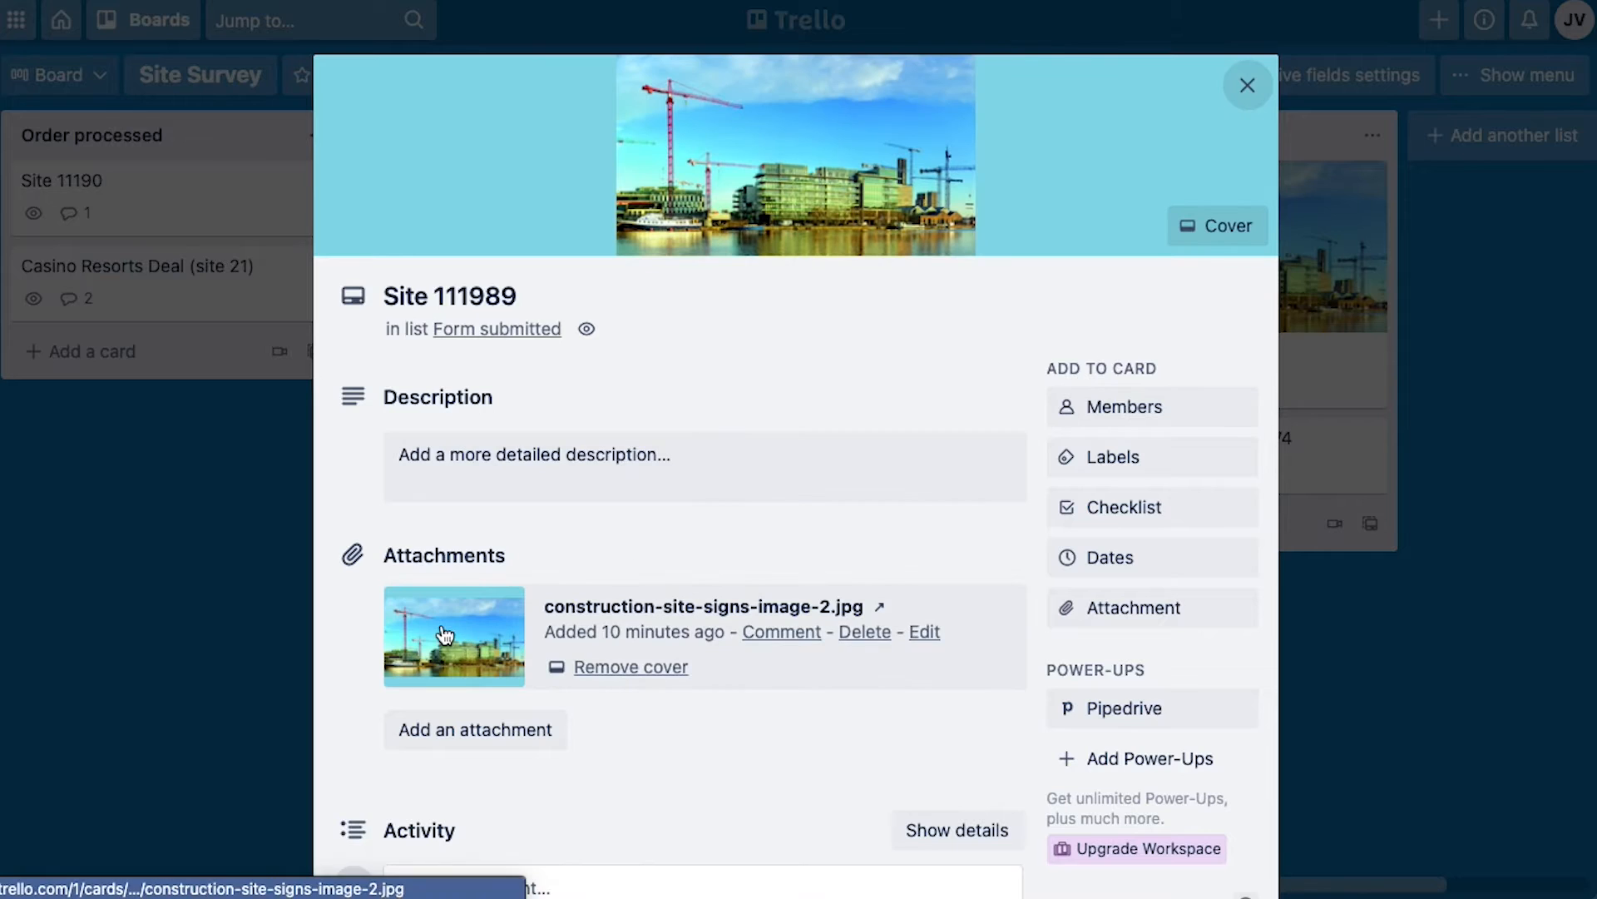
# View the construction site image attached to the Site 111989 card.
pyautogui.click(445, 635)
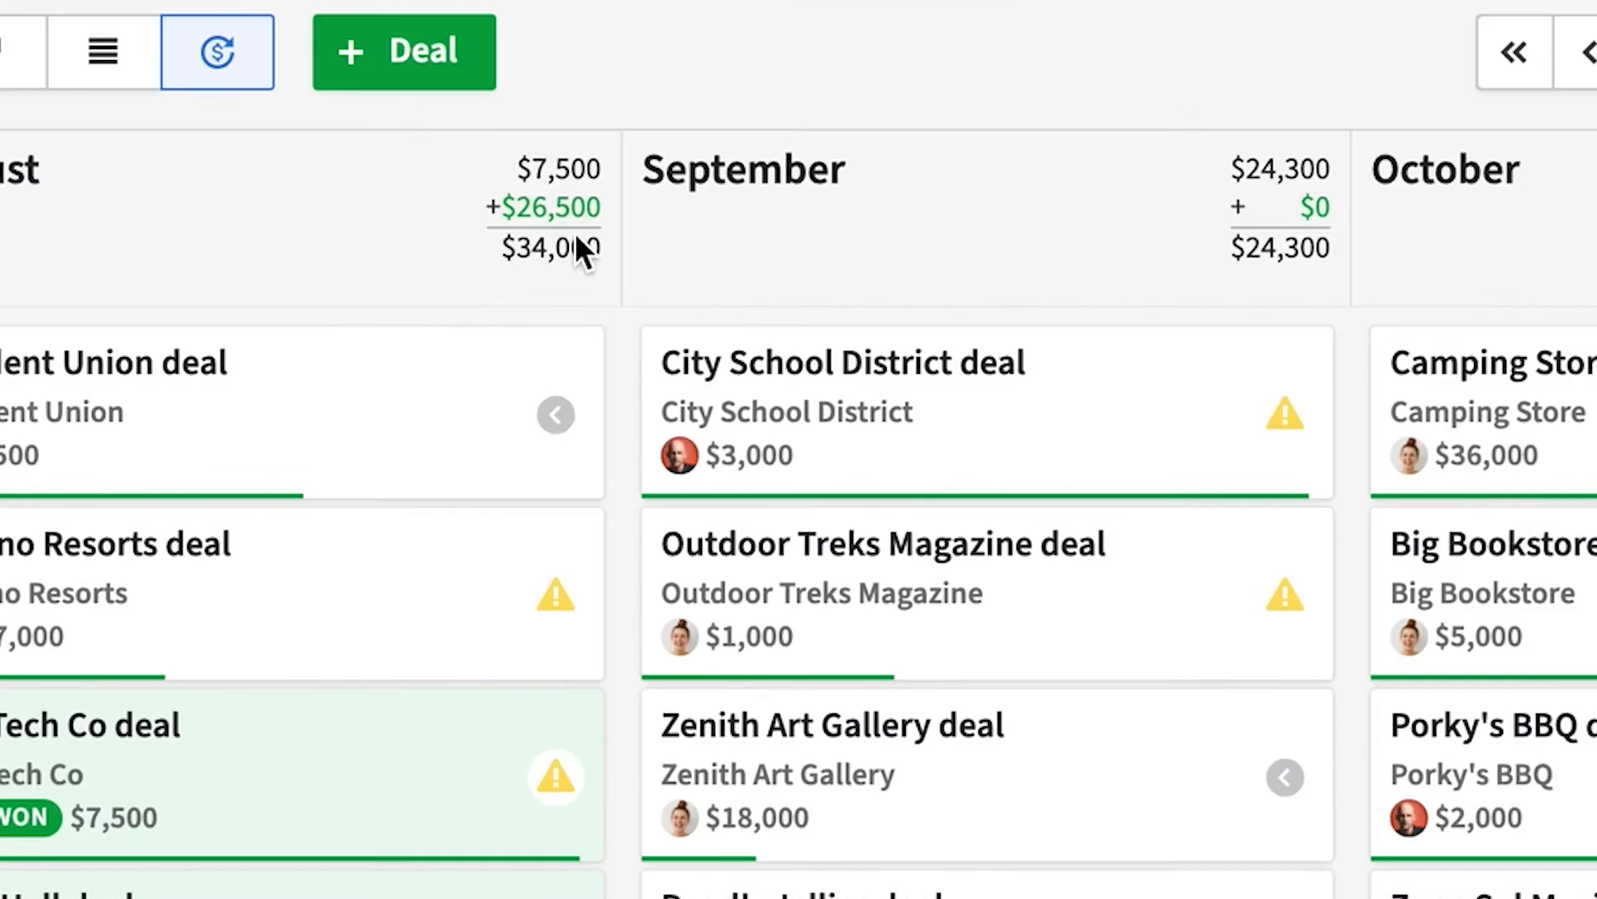
# In Pipedrive, examine the monthly deal forecast totals and the per-user breakdown of activities completed and planned this month.
pyautogui.moveTo(545, 250)
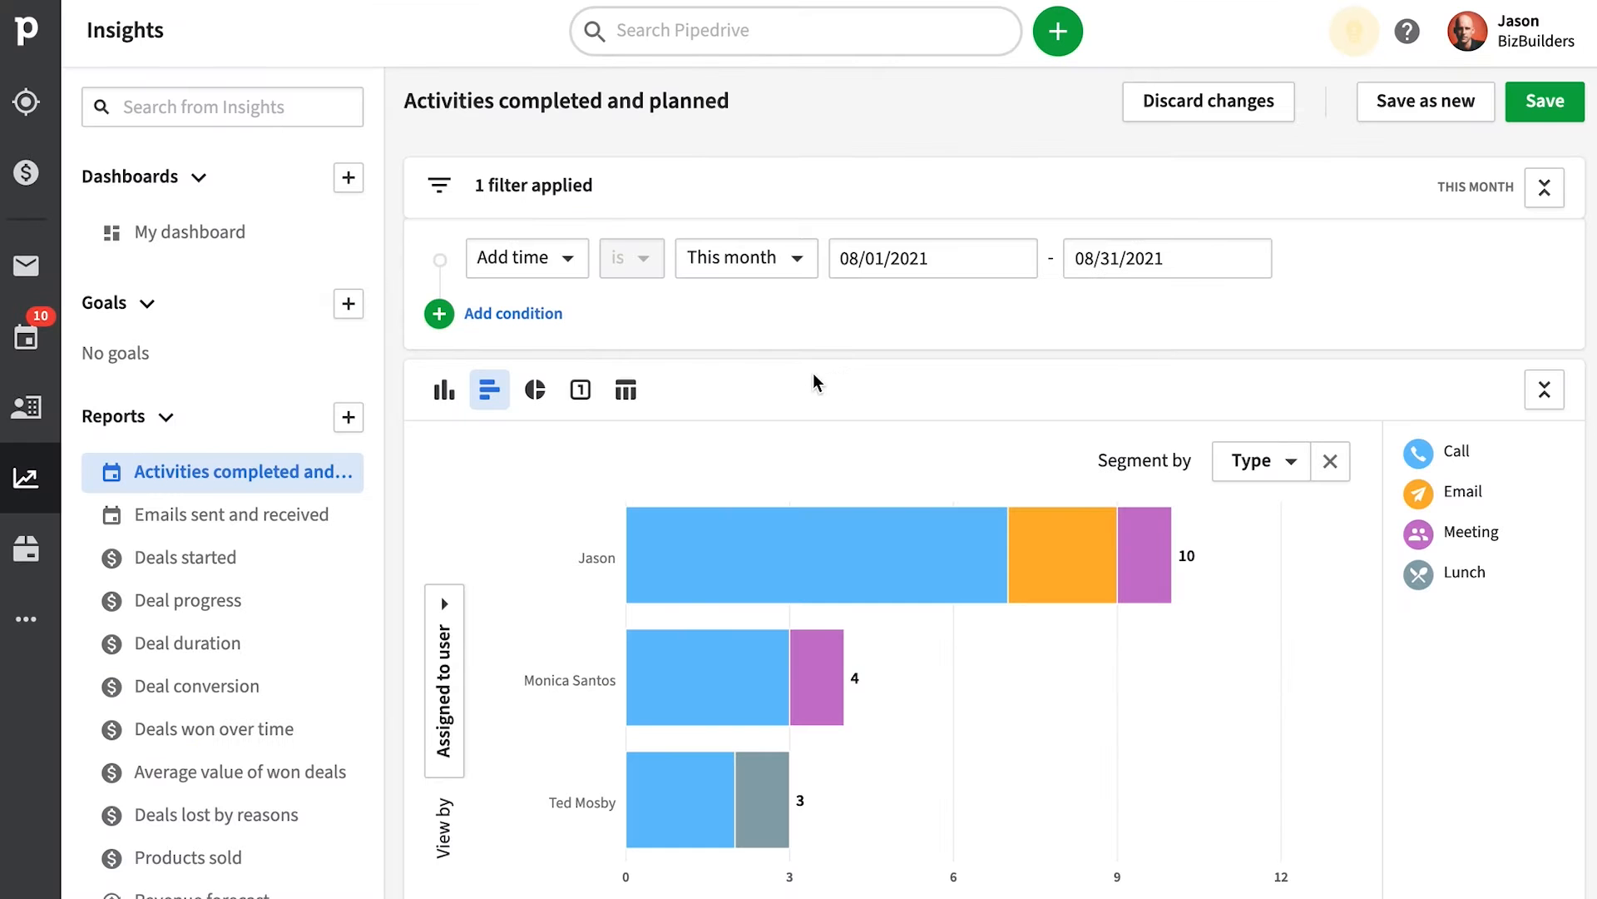
pyautogui.moveTo(945, 596)
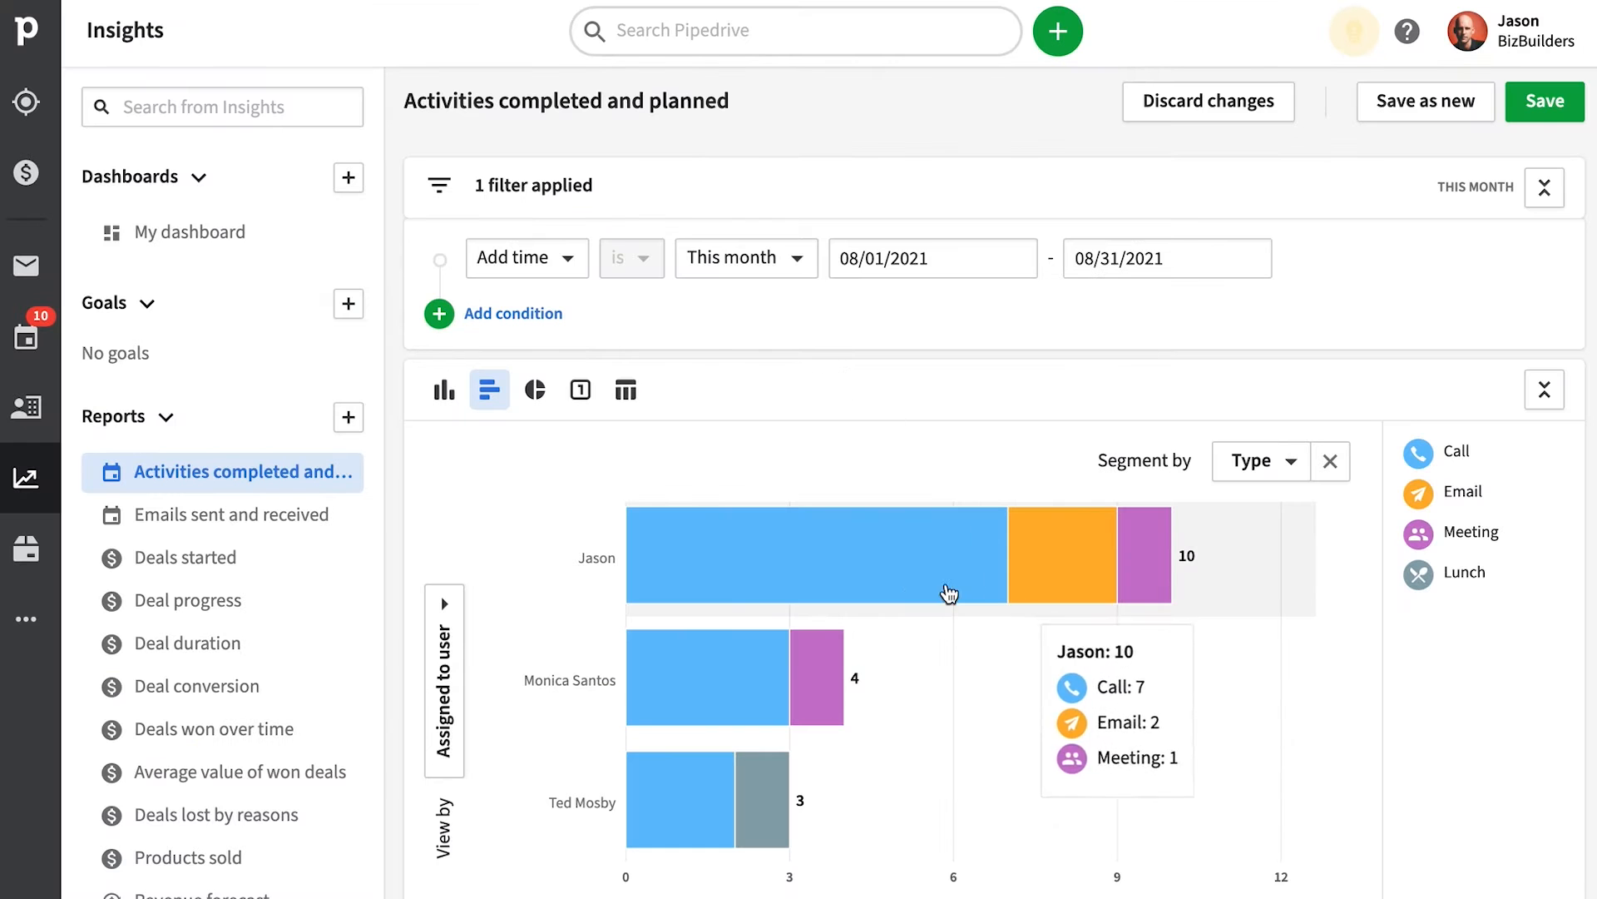
pyautogui.click(847, 569)
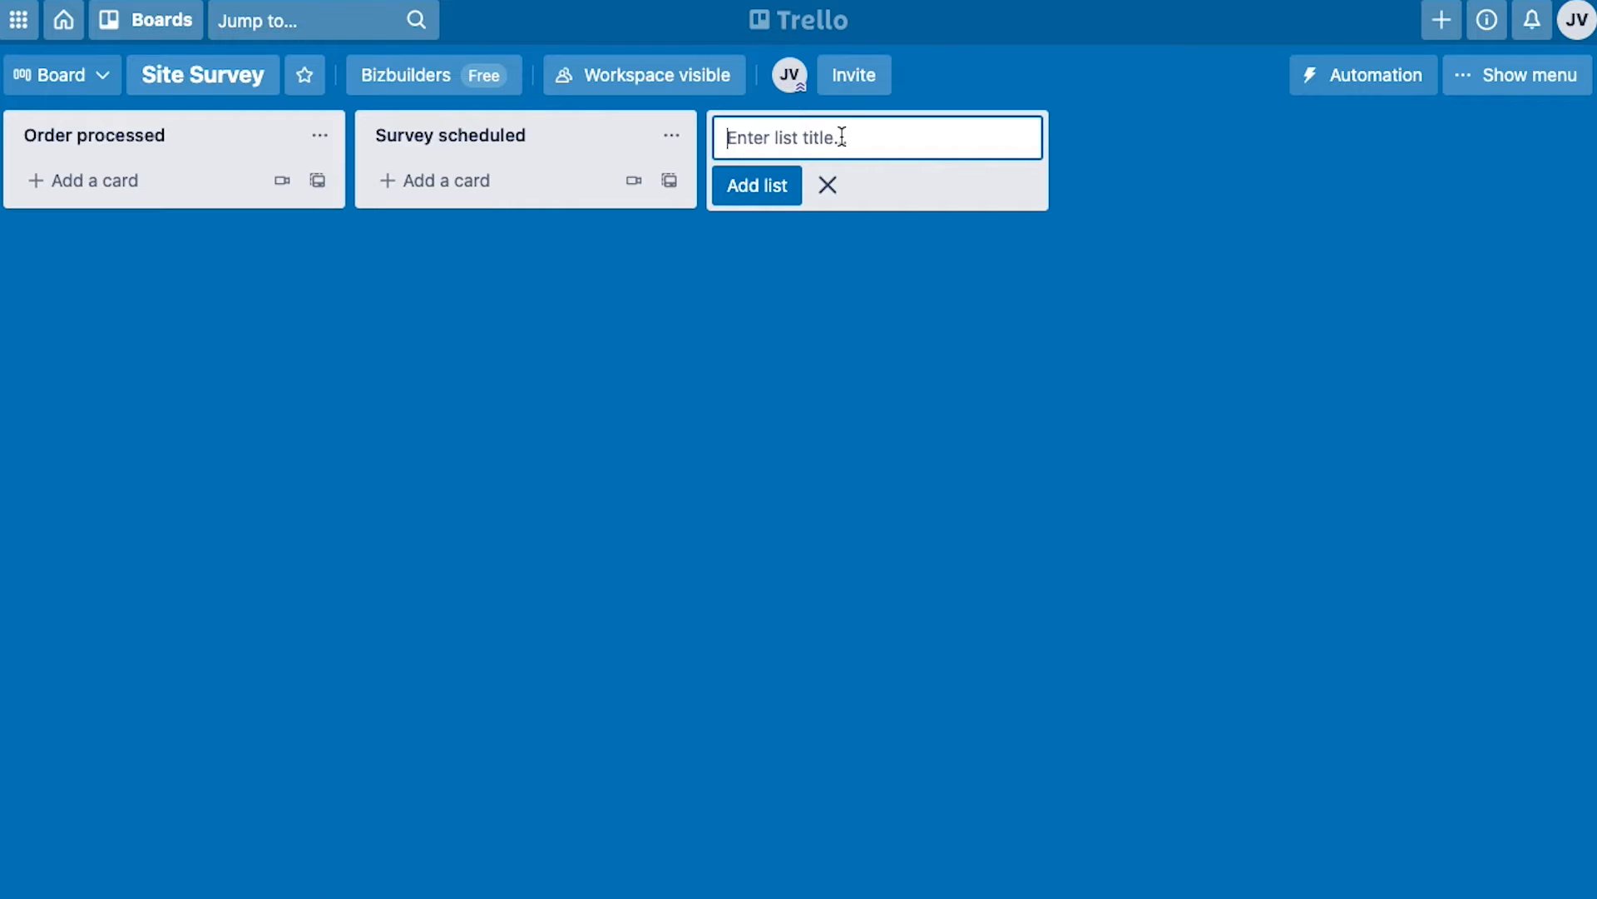
# In Trello, add a list titled "Survey performed" to the Site Survey board.
pyautogui.write('Survey perform')
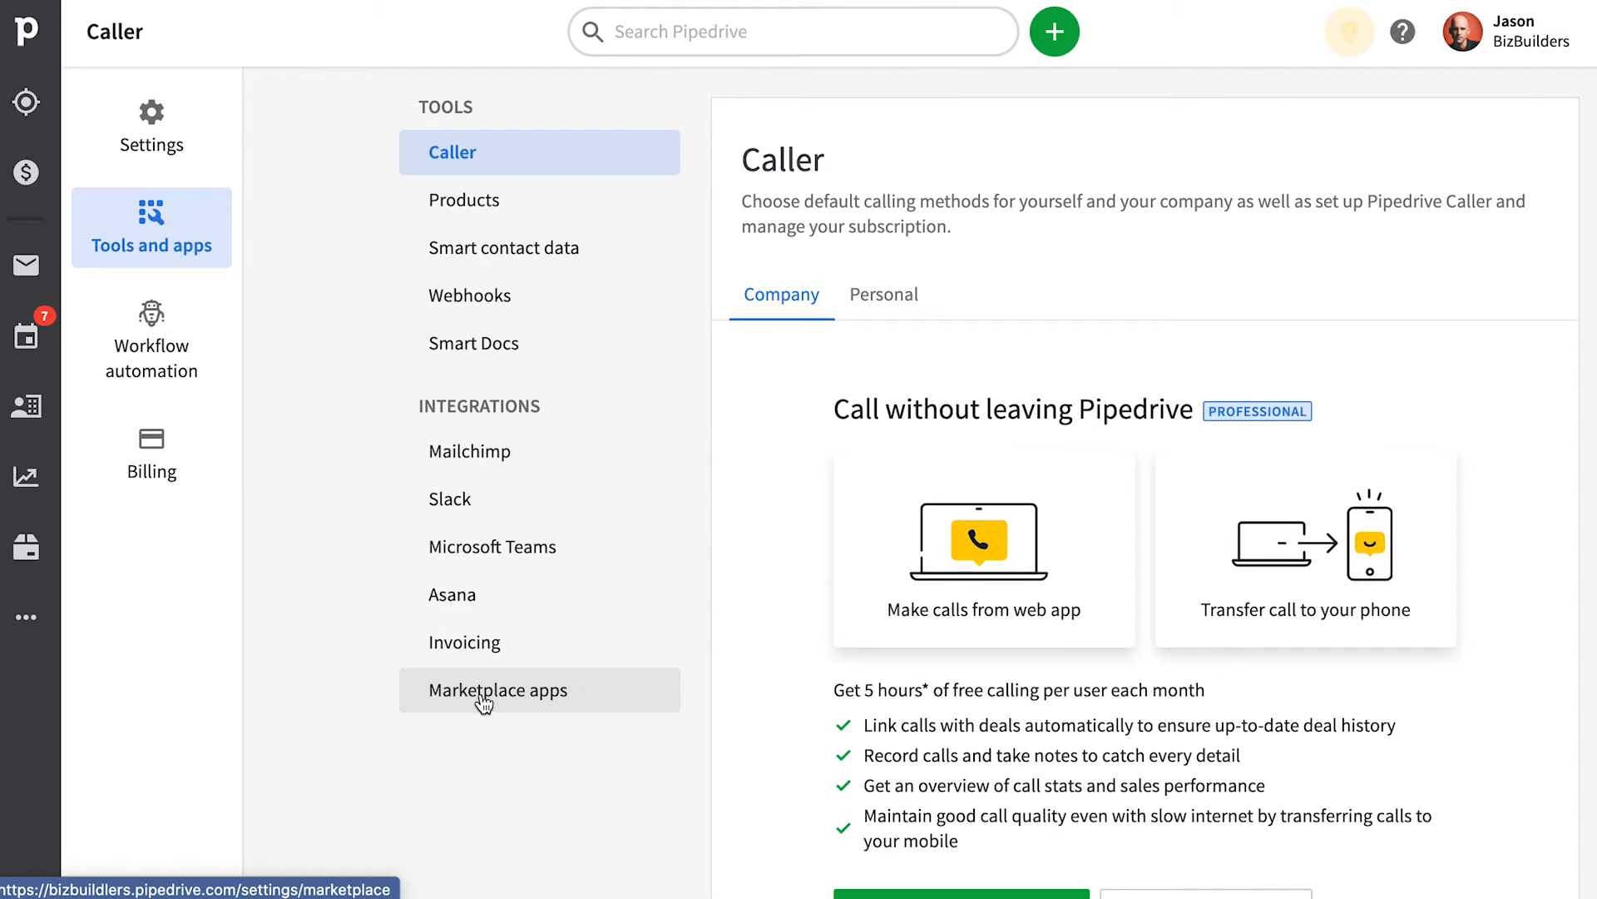
# In Pipedrive, go to the Marketplace, search for "trello" and open the Trello app's page.
pyautogui.click(483, 703)
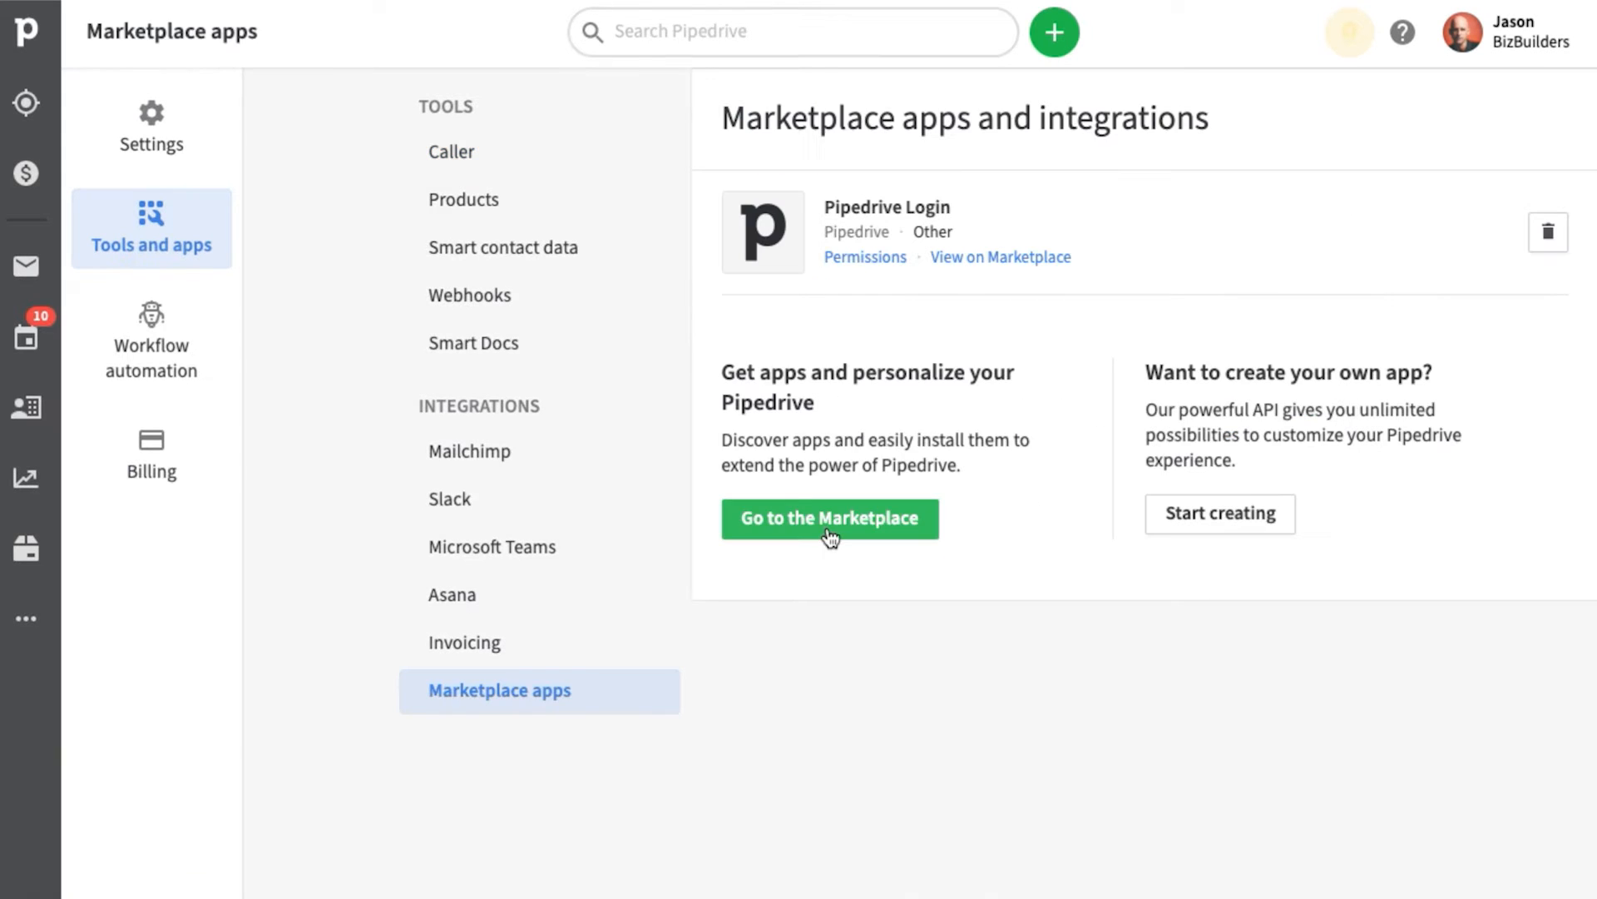
pyautogui.click(829, 518)
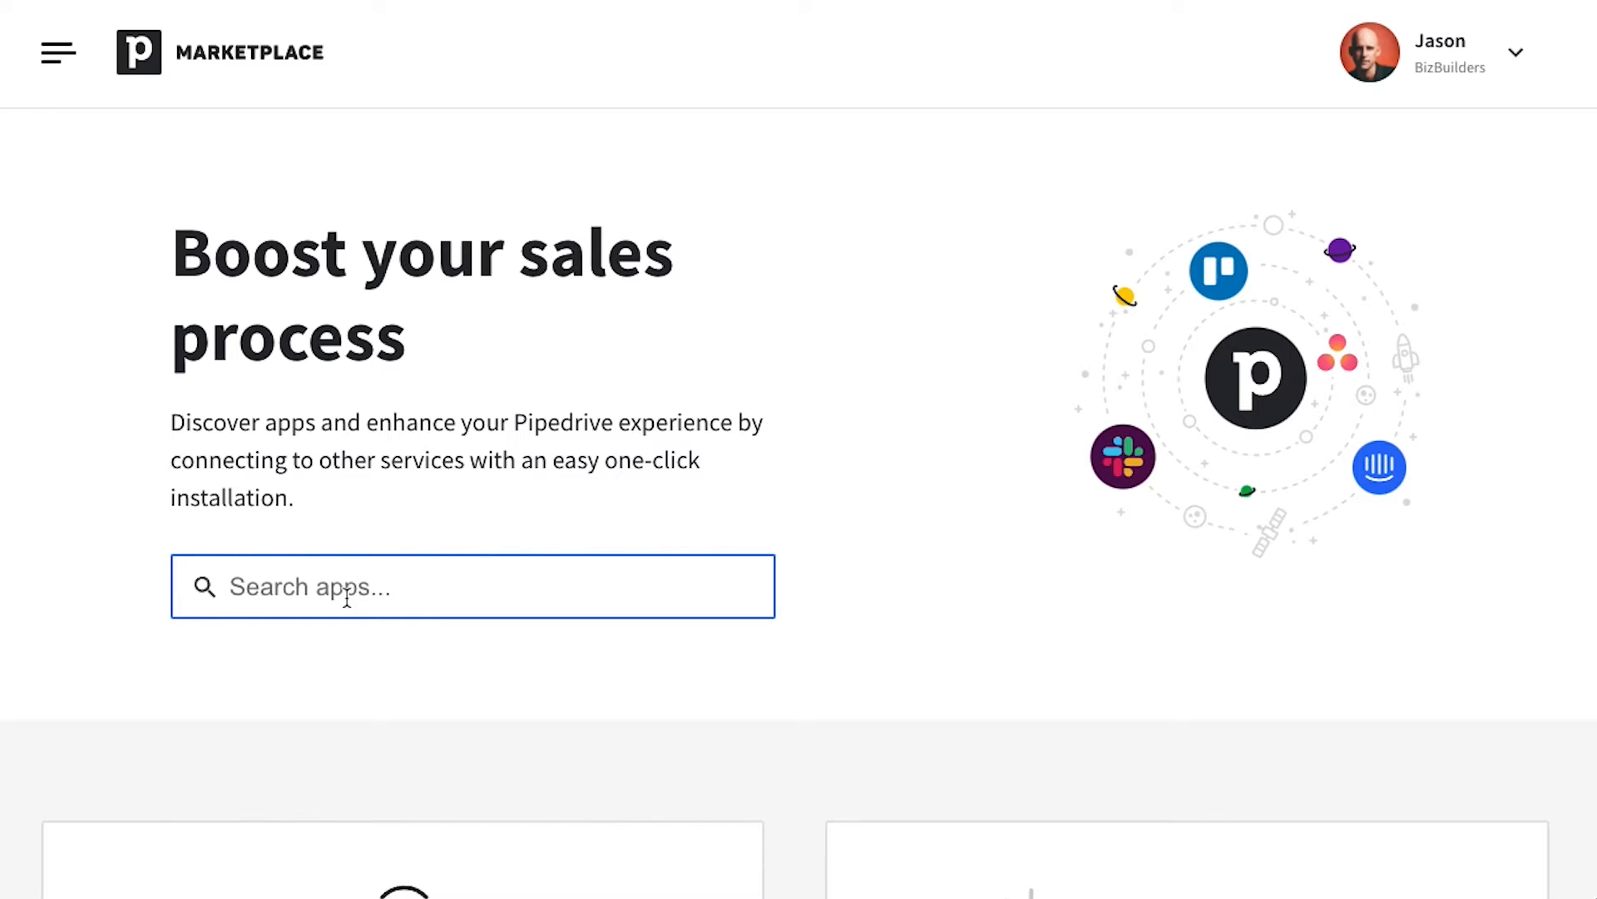
pyautogui.write('trello')
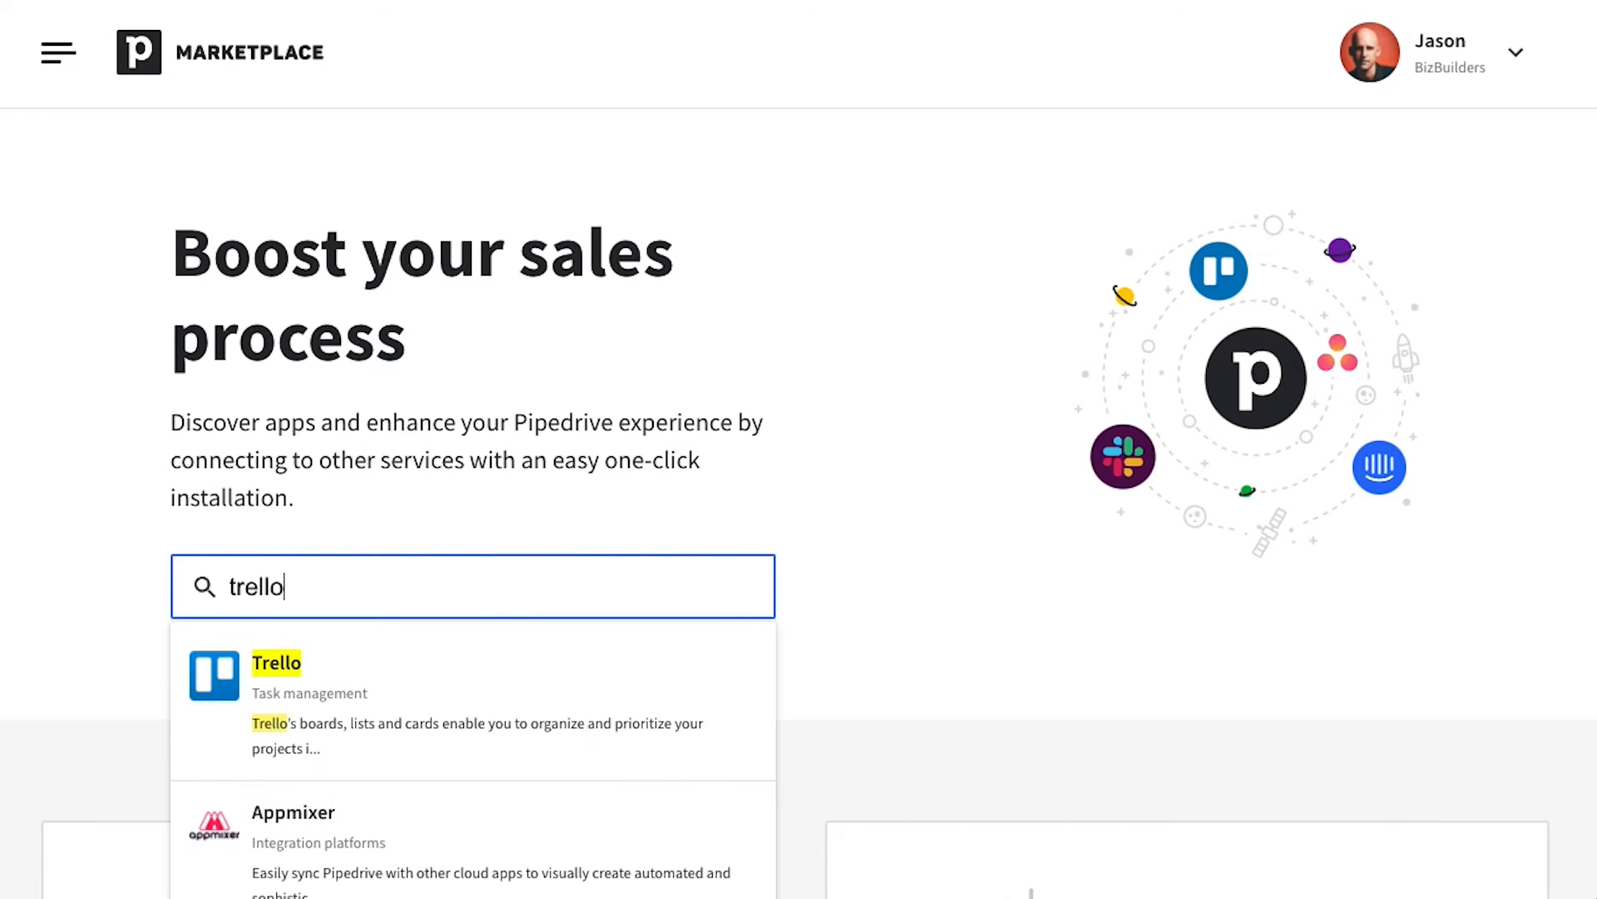
pyautogui.click(258, 696)
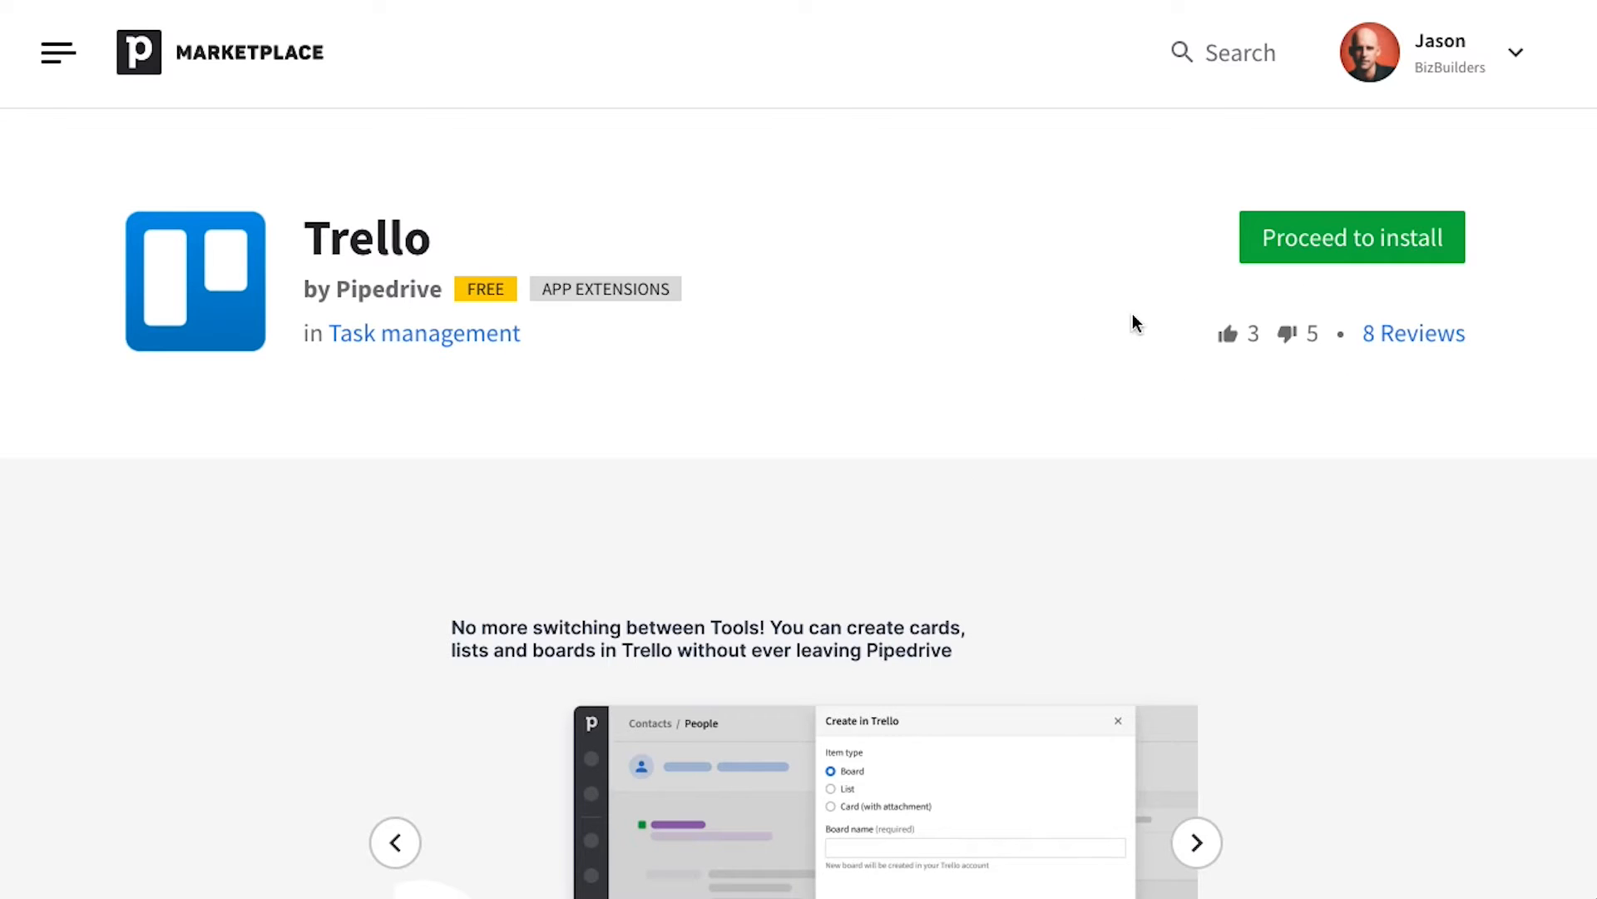
# Proceed to install the Trello app and choose the Site Survey board for the Pipedrive Power-Up.
pyautogui.click(1297, 241)
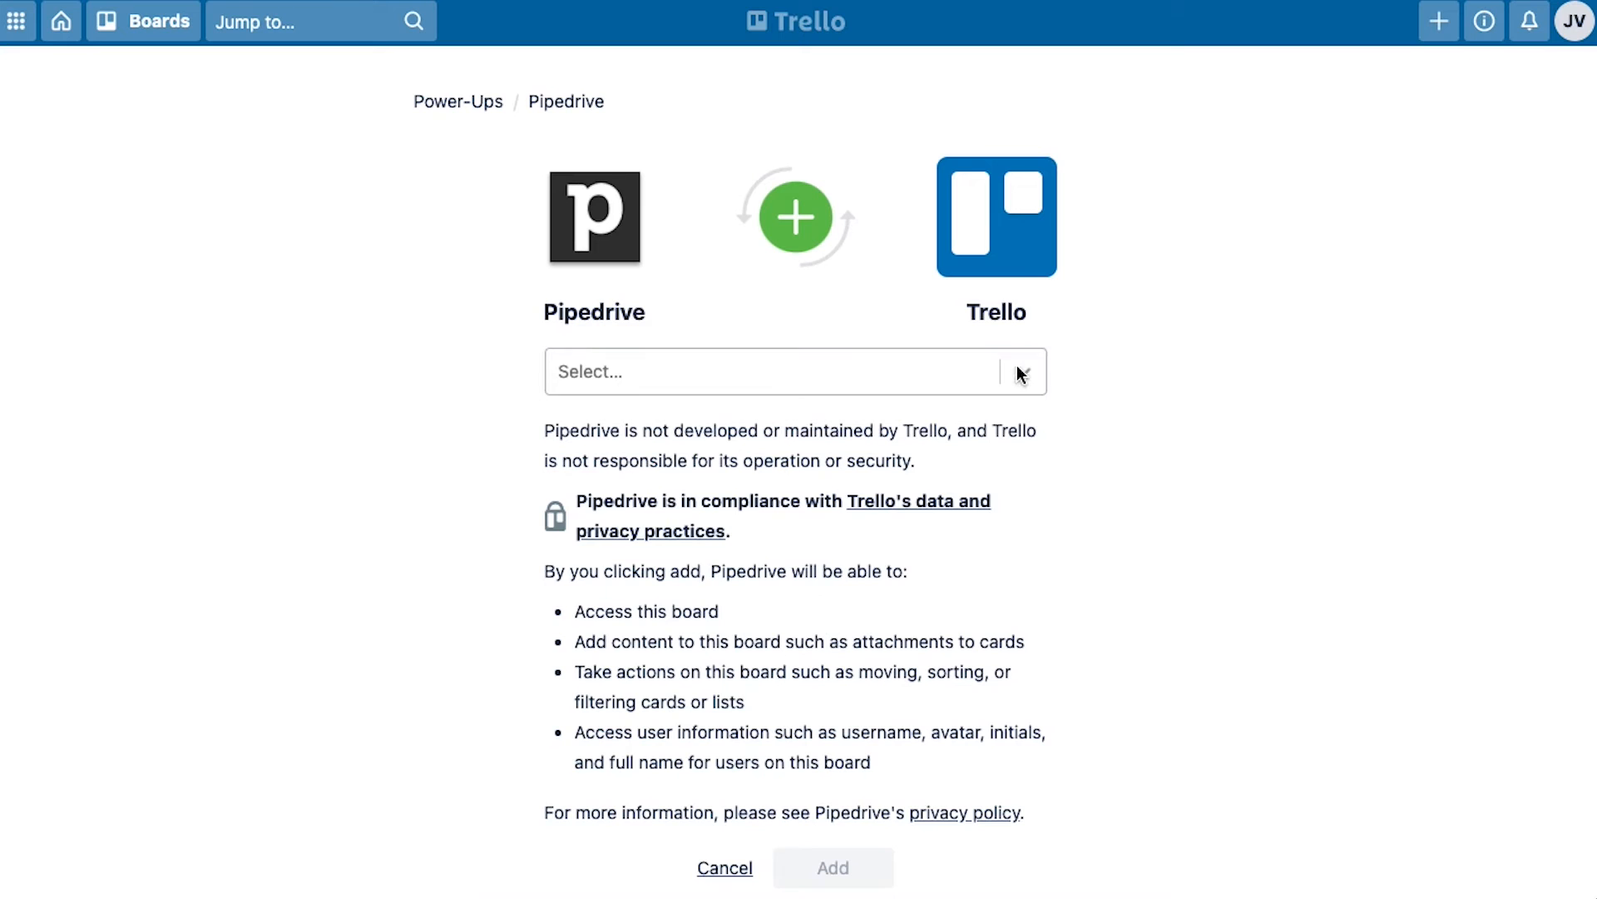
pyautogui.click(1023, 372)
pyautogui.click(652, 593)
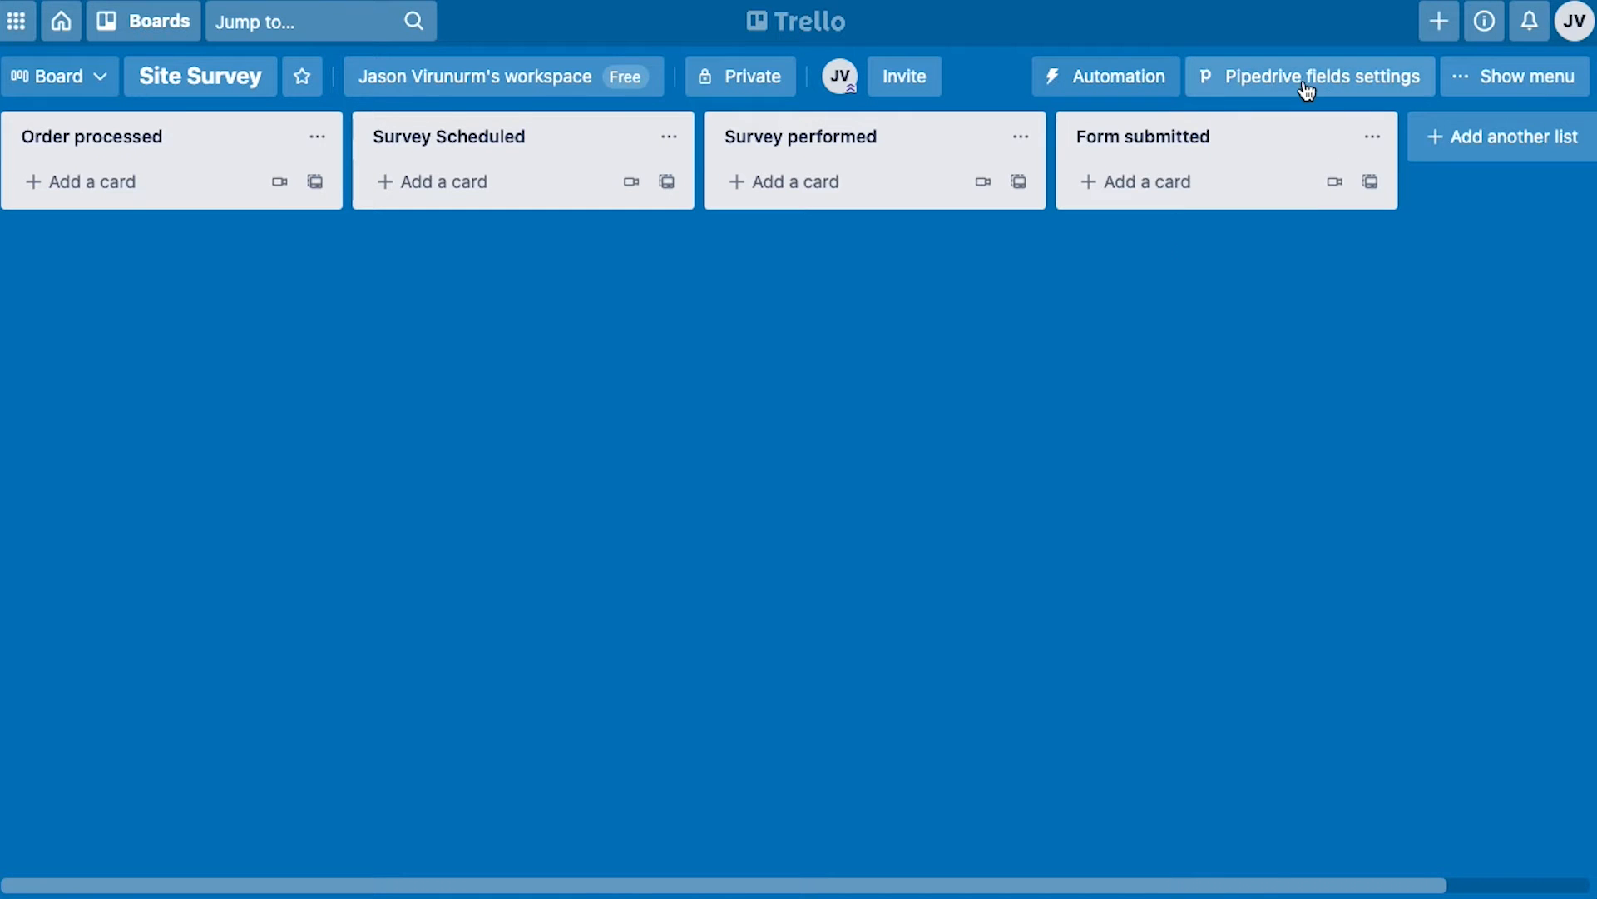
# Link the Pipedrive account to the Trello board and allow the app's installation for the BizBuilders company.
pyautogui.click(1303, 83)
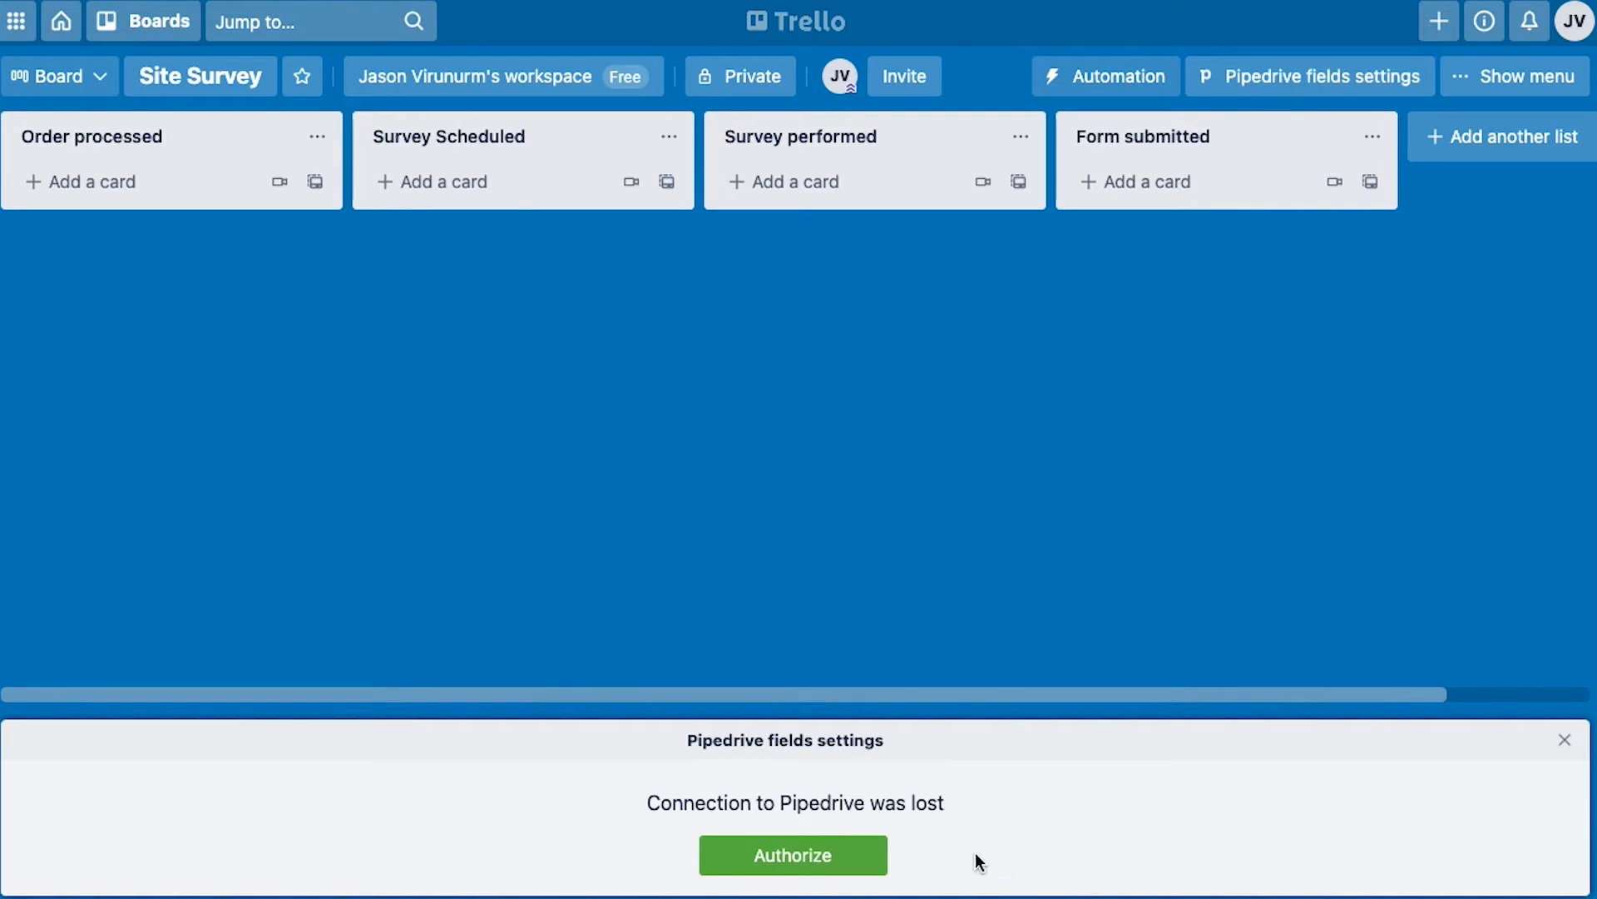
pyautogui.click(786, 856)
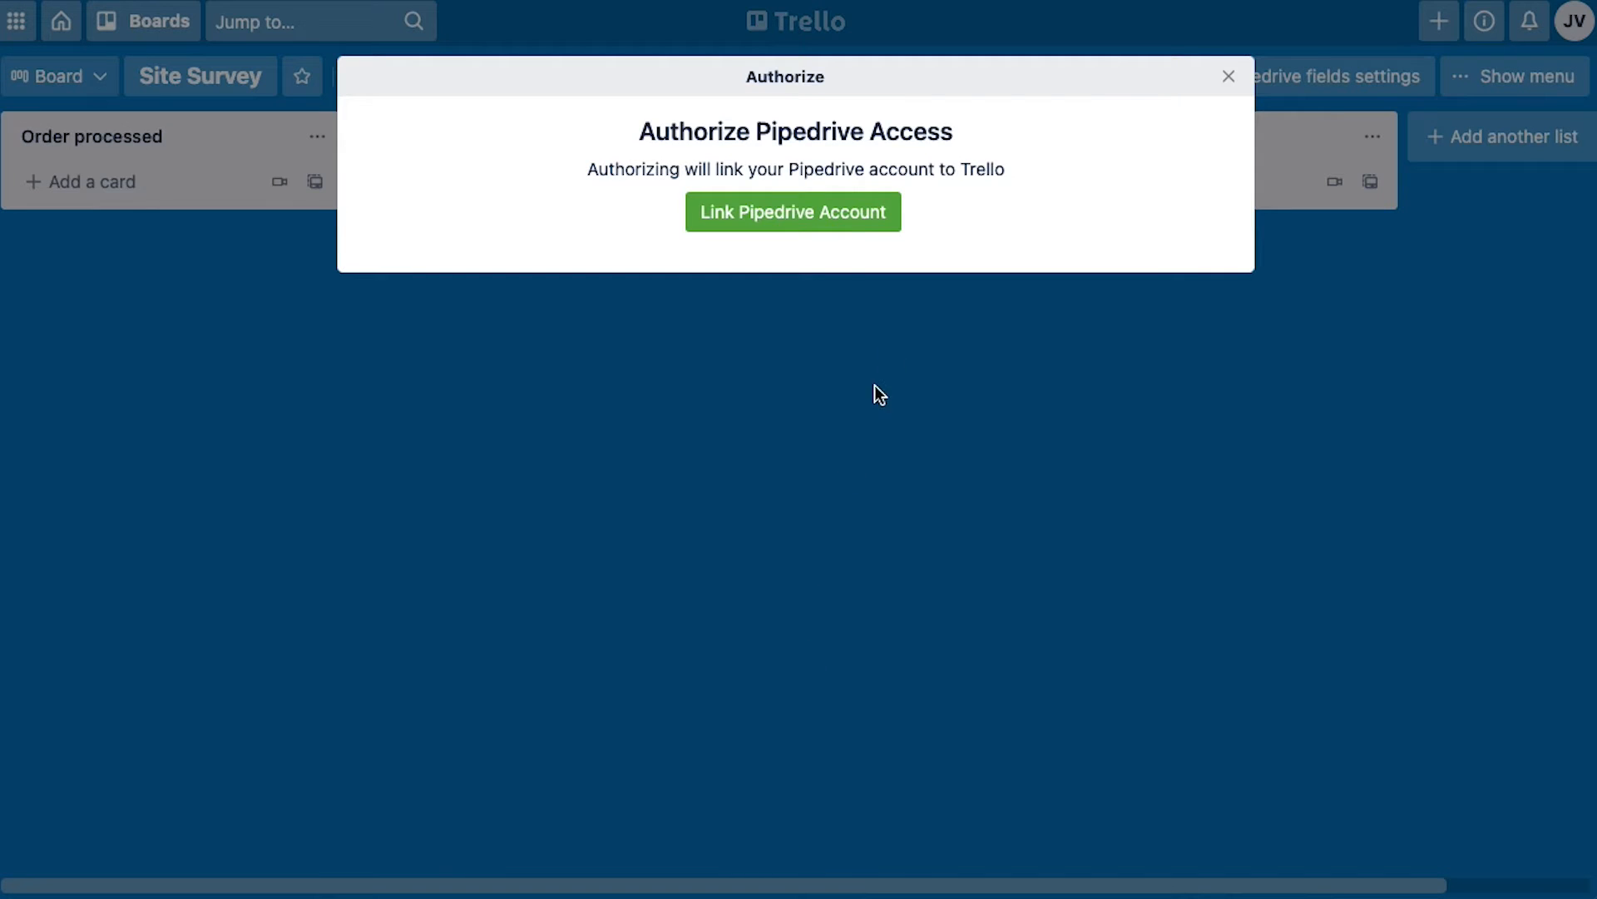
pyautogui.click(762, 209)
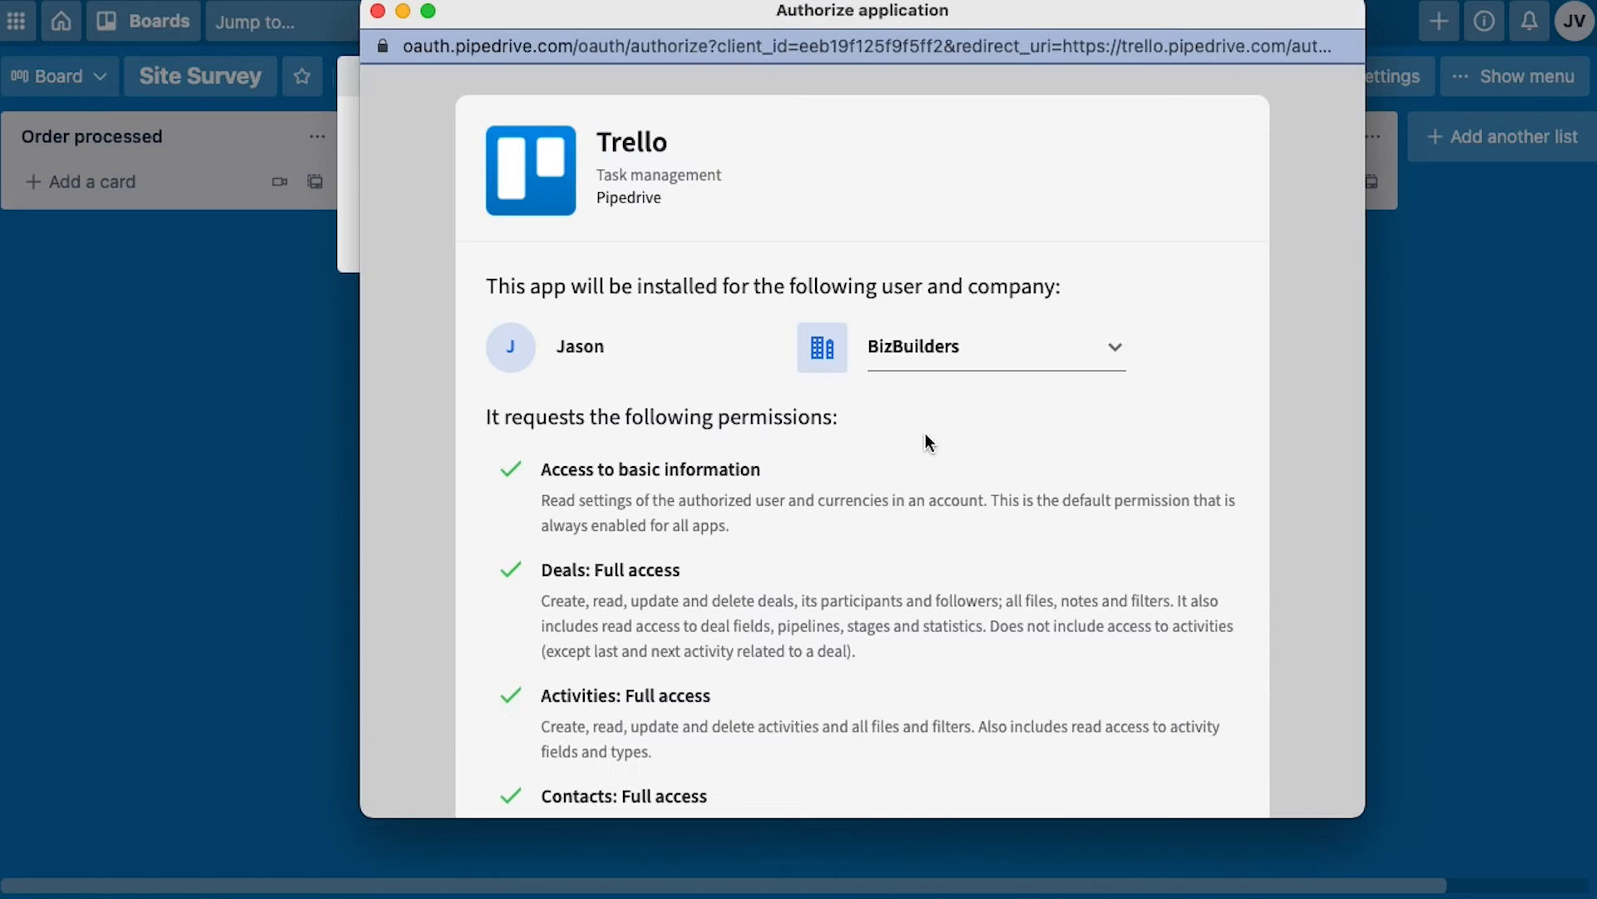
pyautogui.scroll(-6, 920, 431)
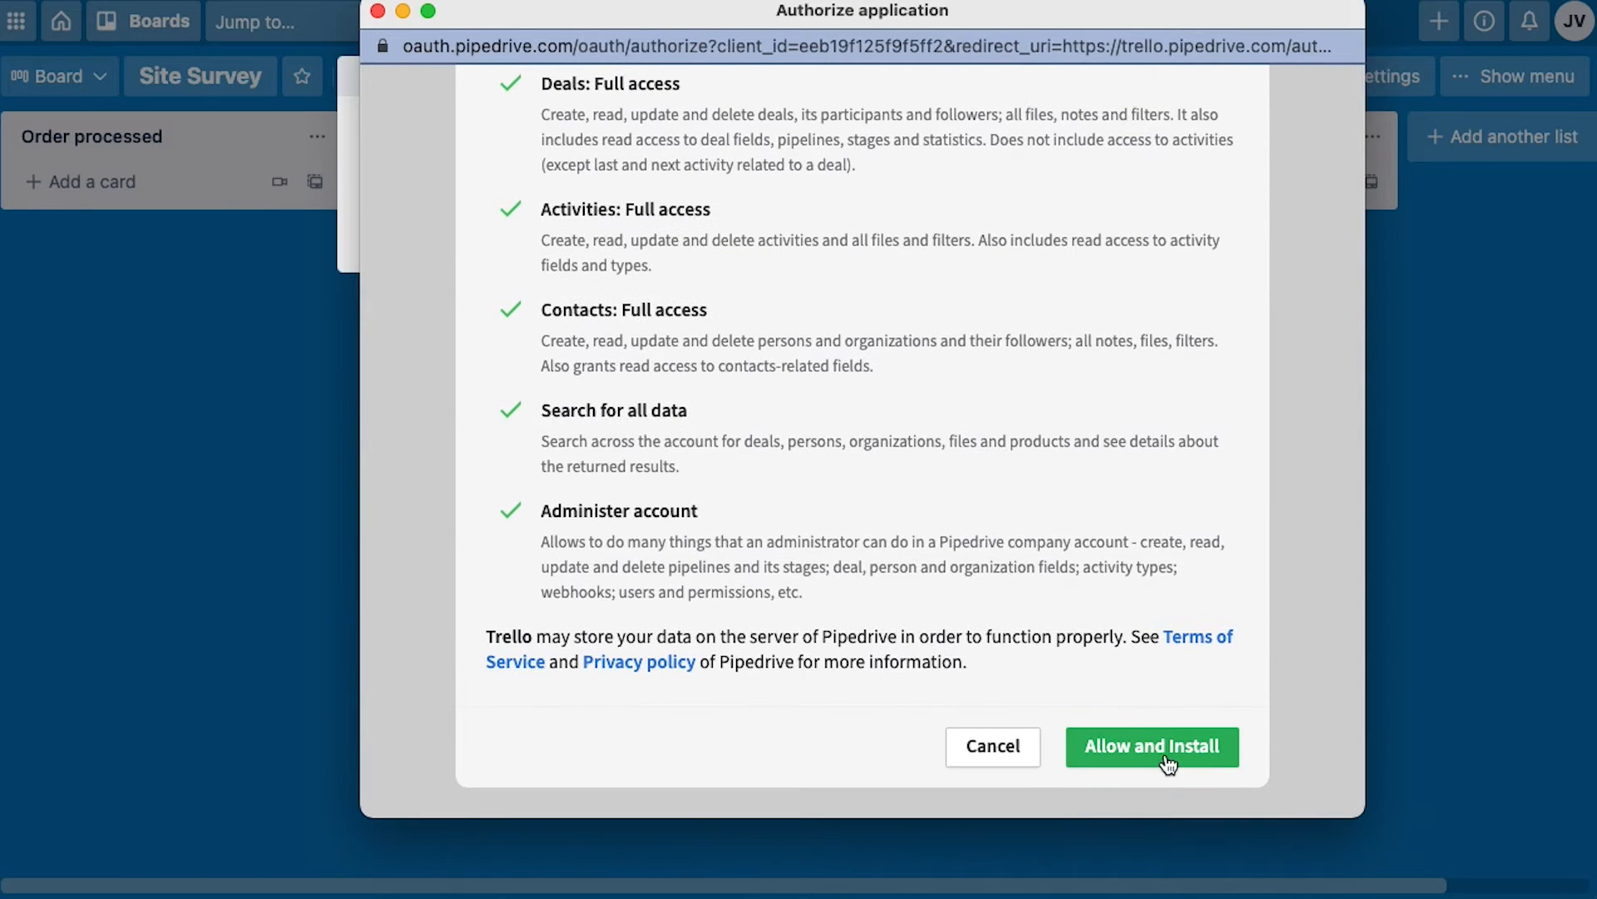
pyautogui.click(1159, 755)
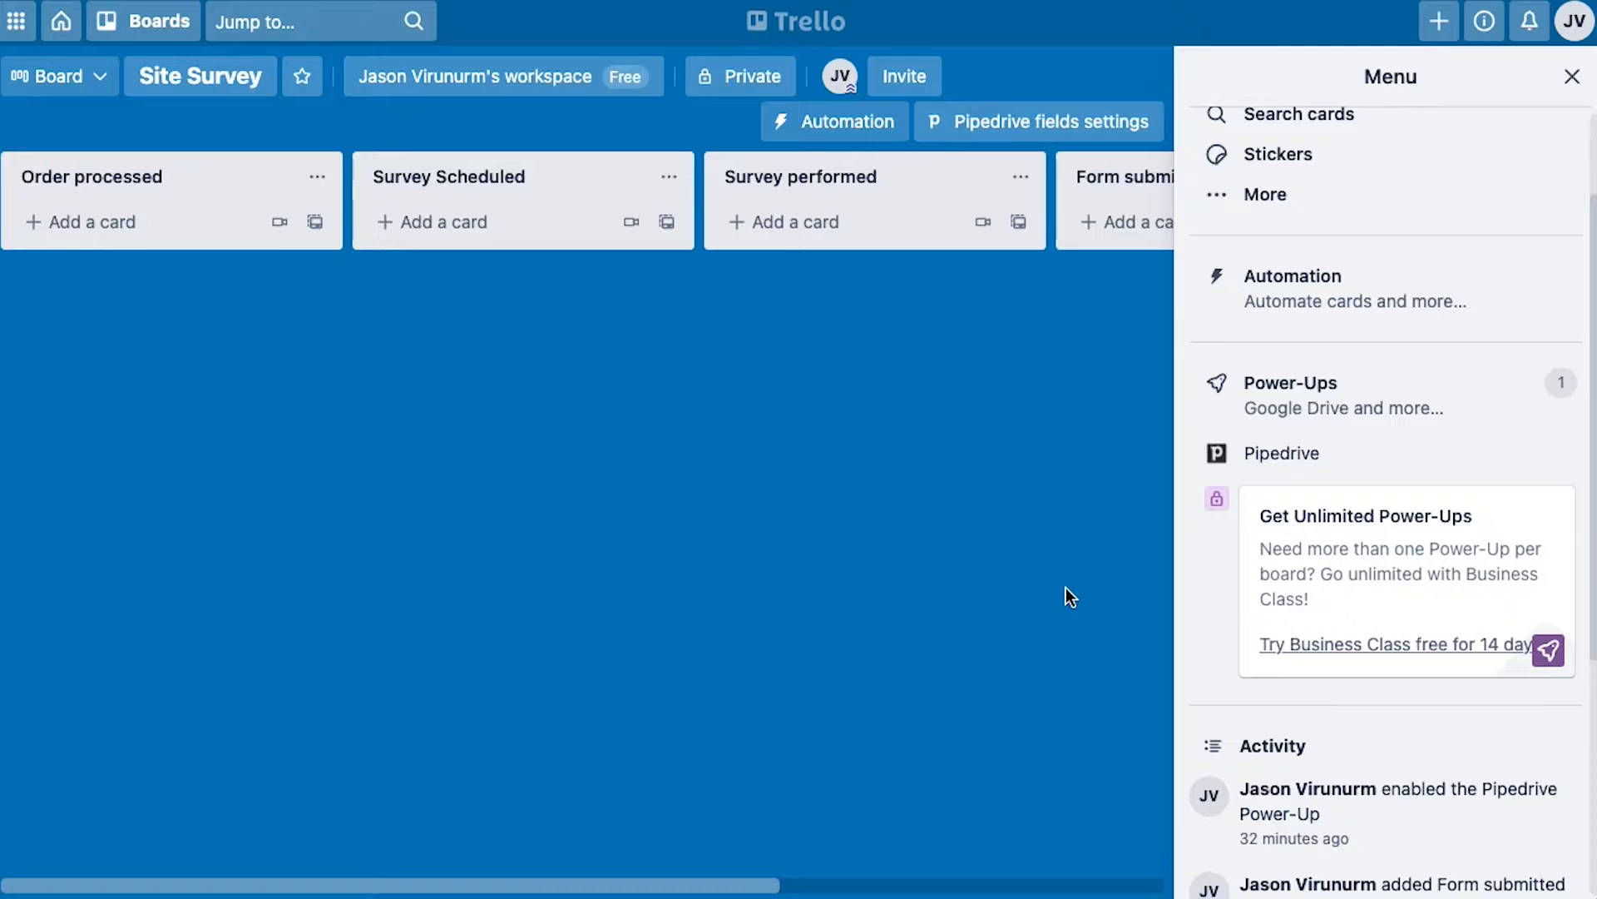
# Open the Pipedrive Power-Up's Auto Create Cards From Deals setting and allow Pipedrive to use the Trello account.
pyautogui.click(1305, 455)
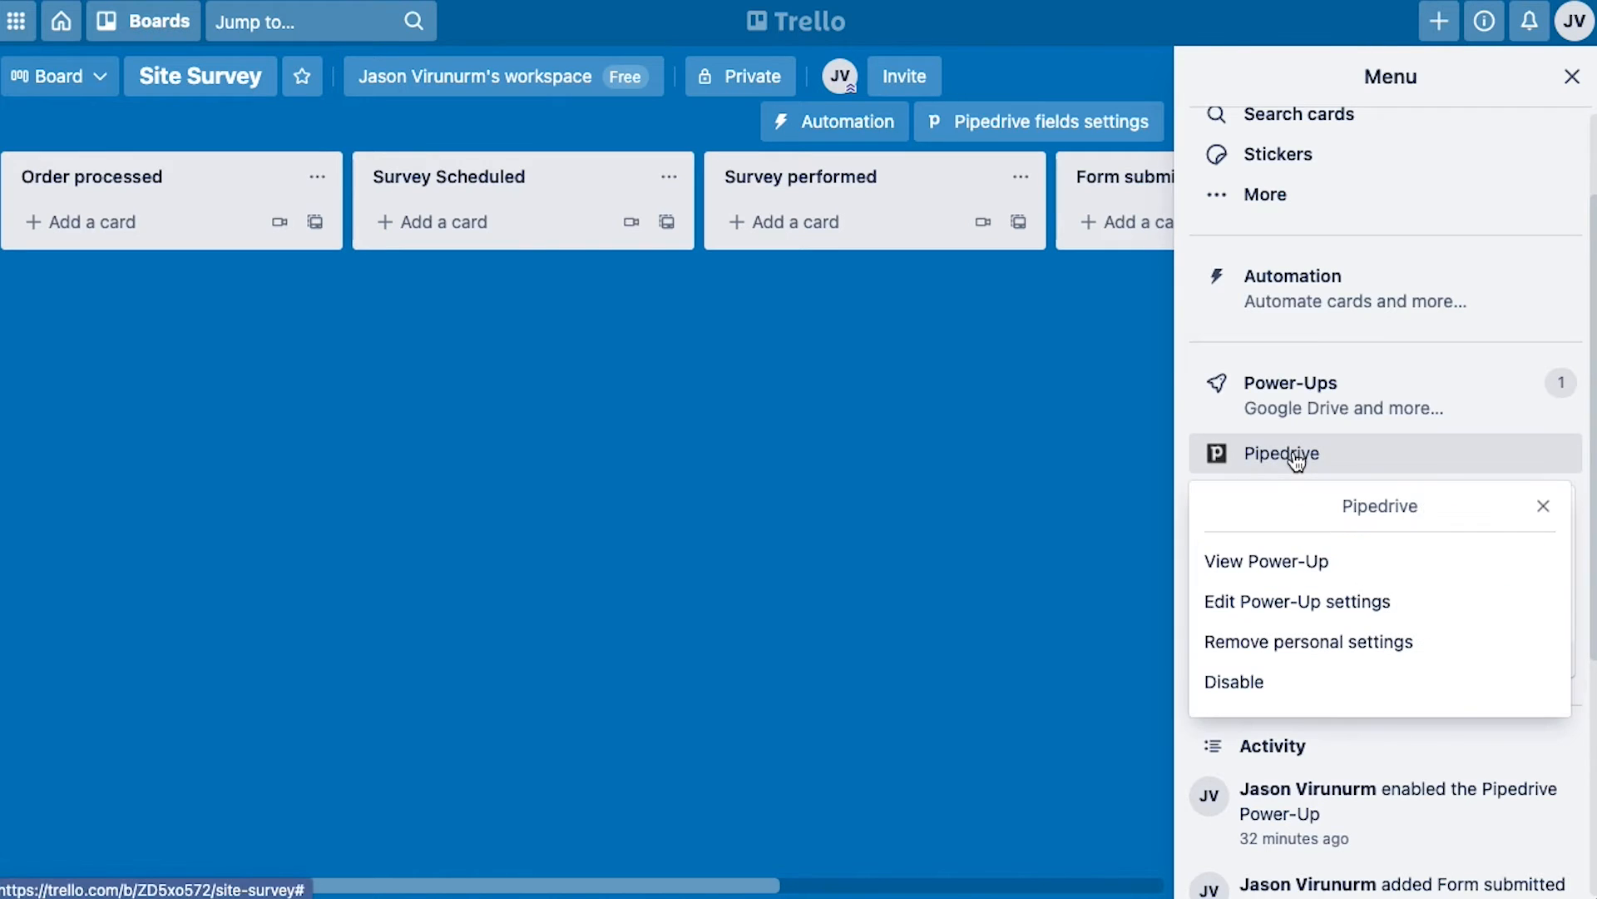
pyautogui.click(1266, 602)
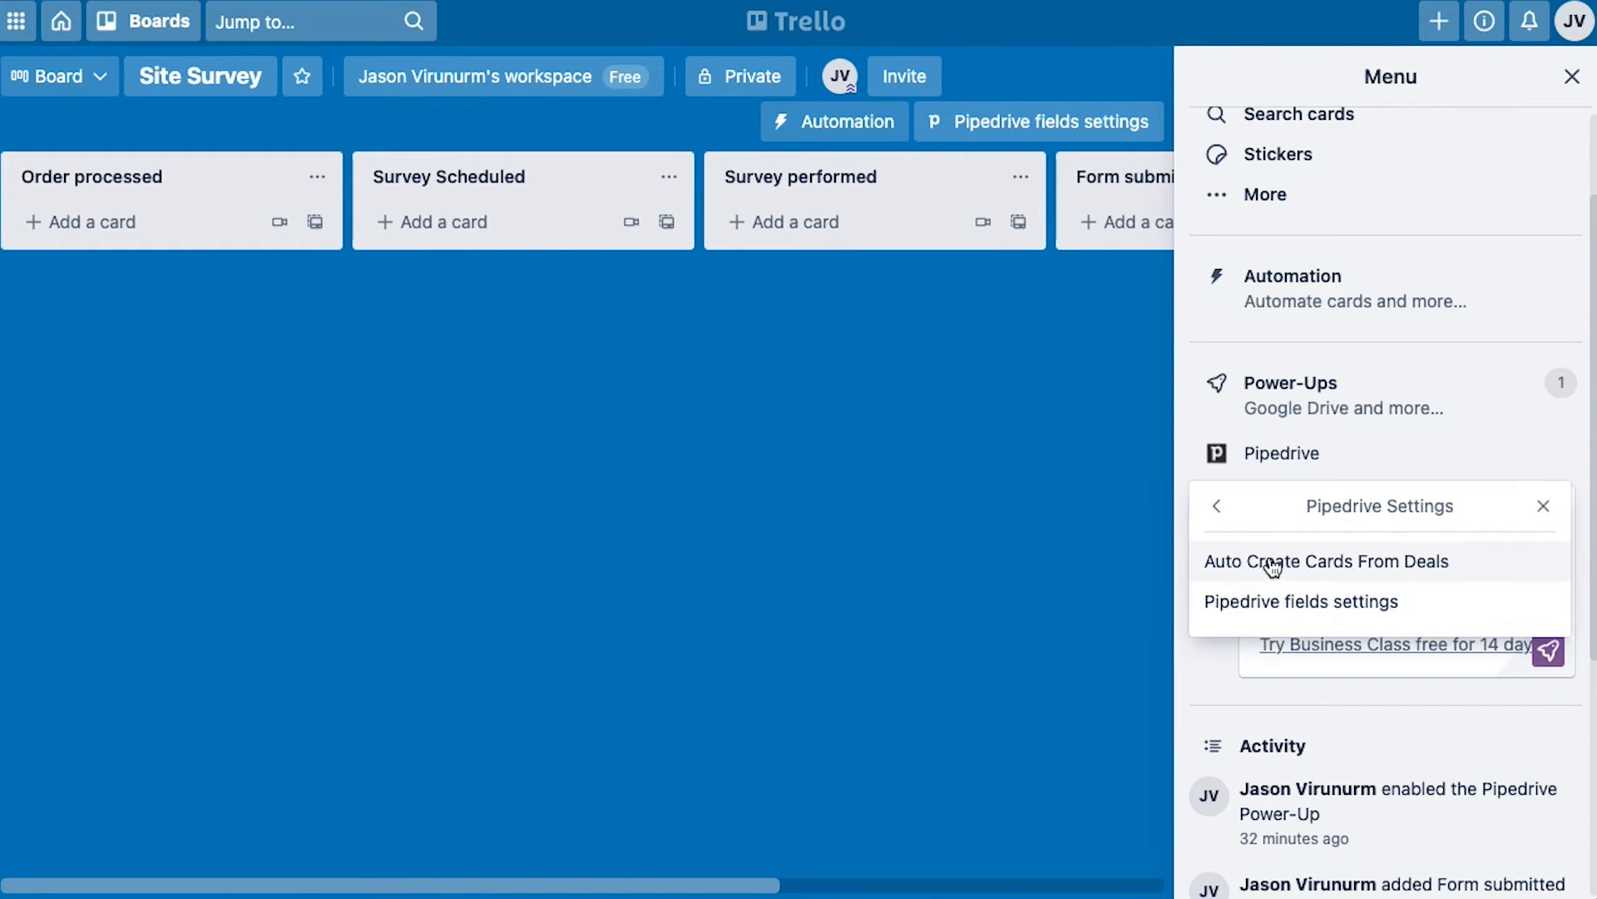
pyautogui.click(1275, 568)
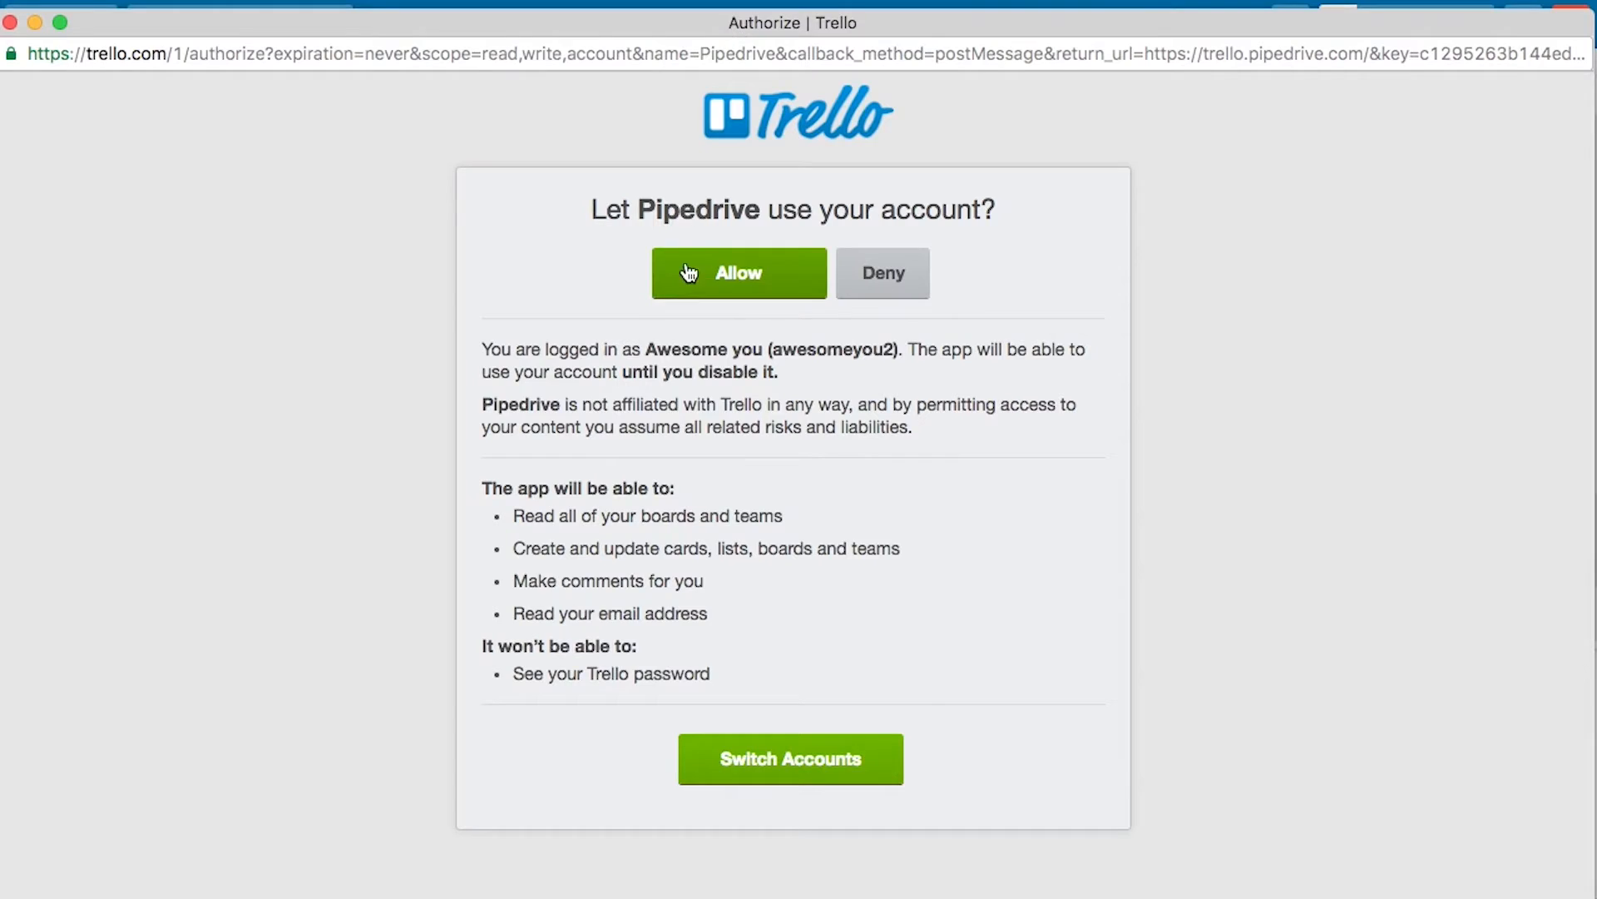
pyautogui.click(691, 281)
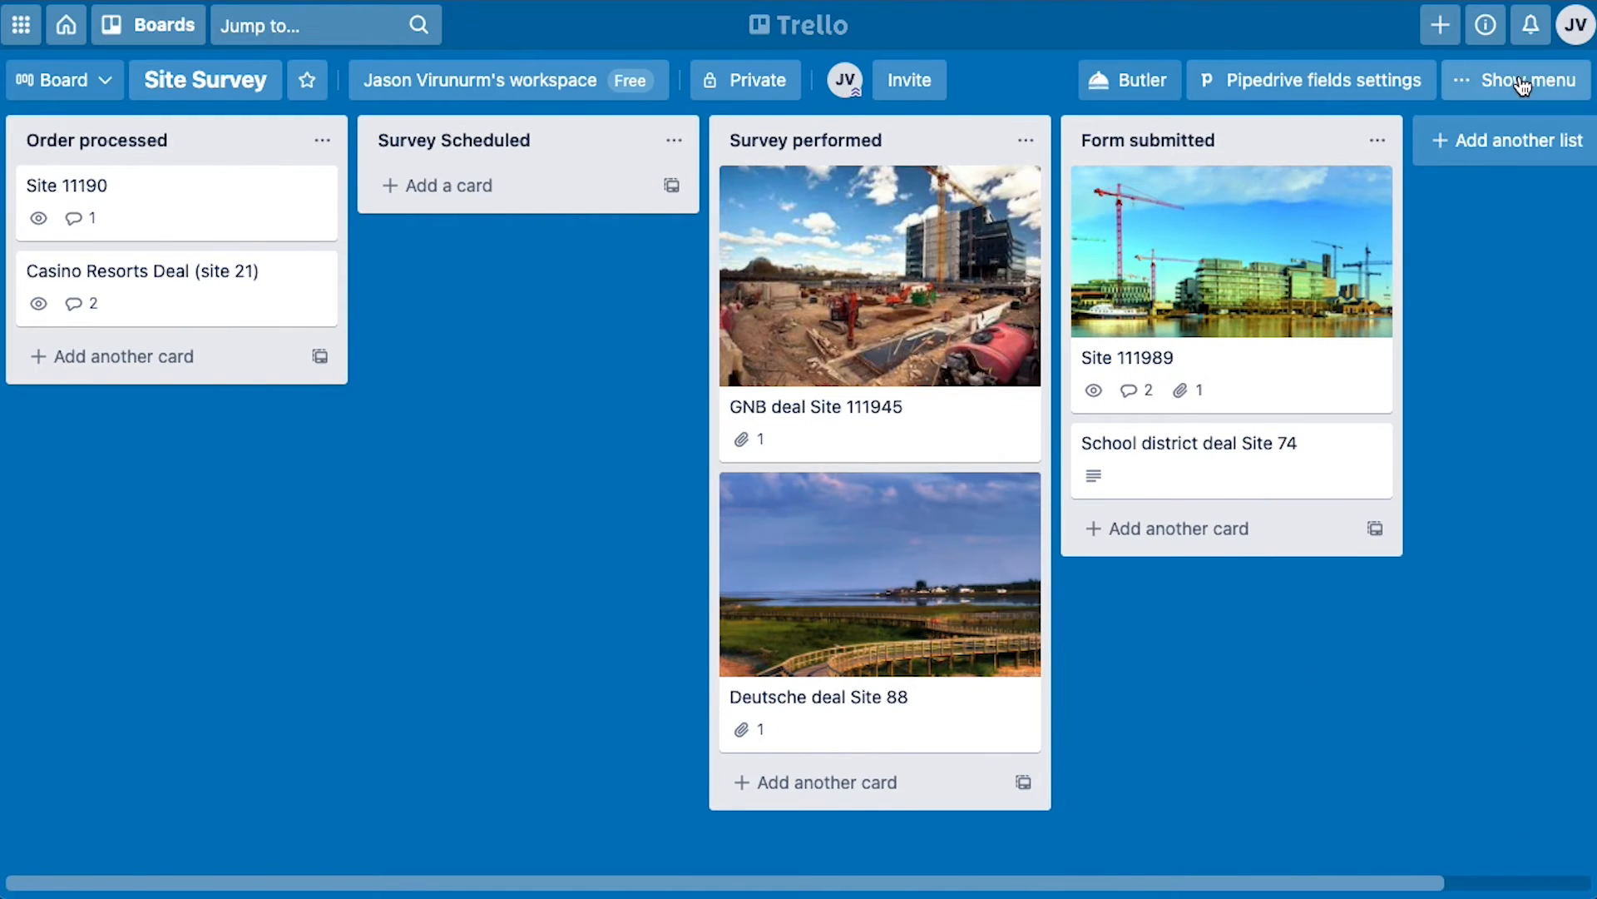
# Open the Pipedrive fields settings from the board's Power-Up settings and save the visible fields selected for Deals.
pyautogui.click(1521, 83)
pyautogui.click(1287, 596)
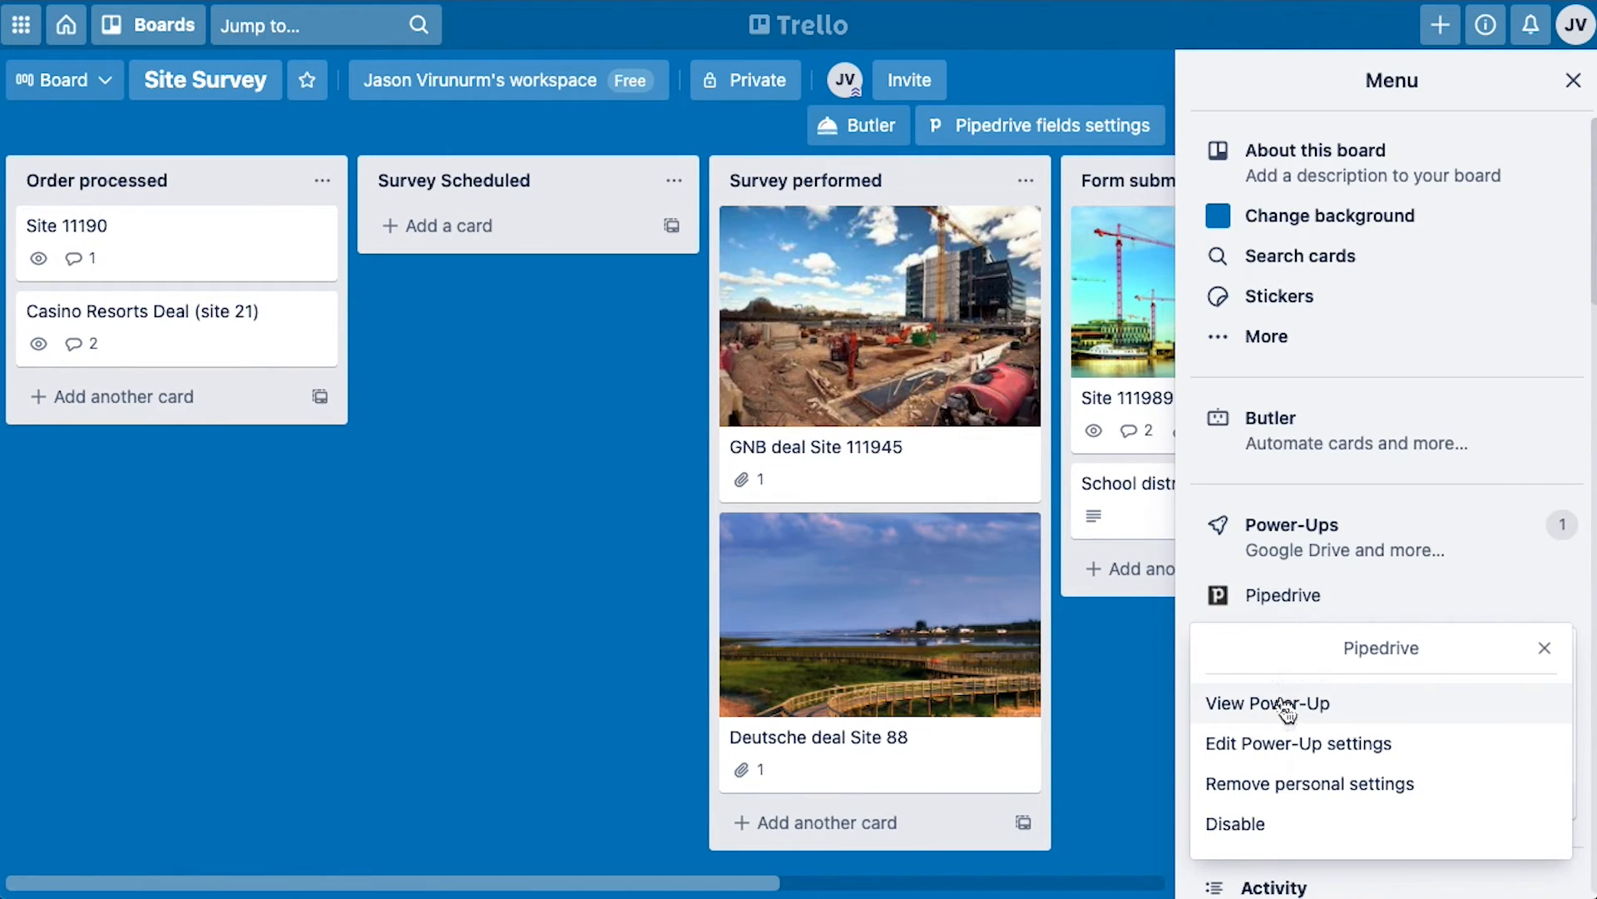
pyautogui.click(1273, 743)
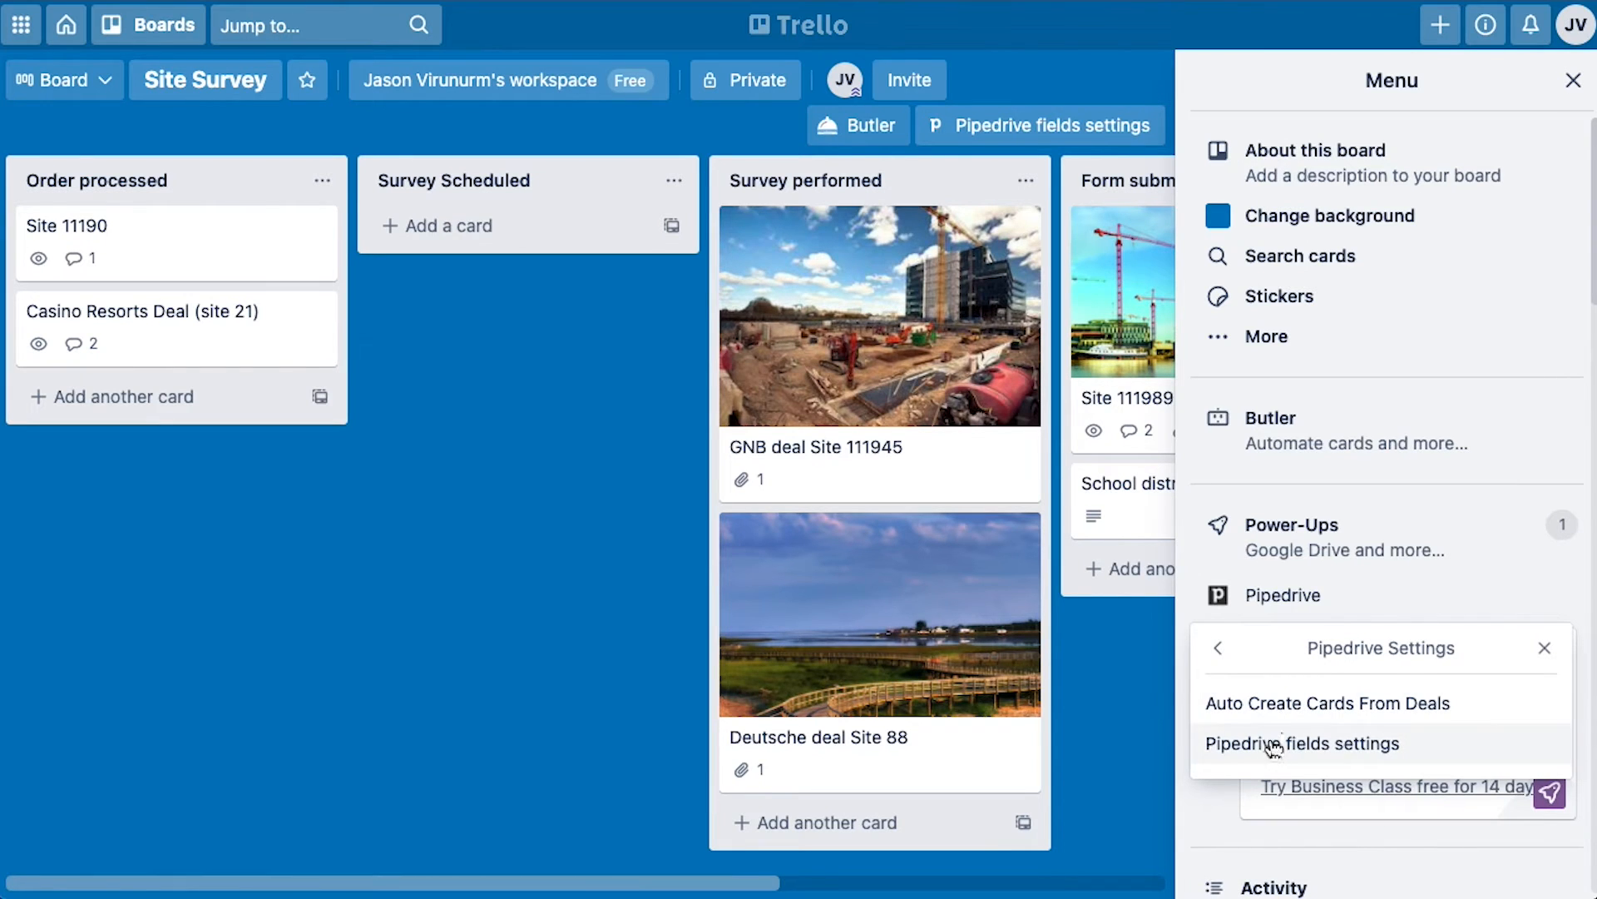
pyautogui.click(1273, 744)
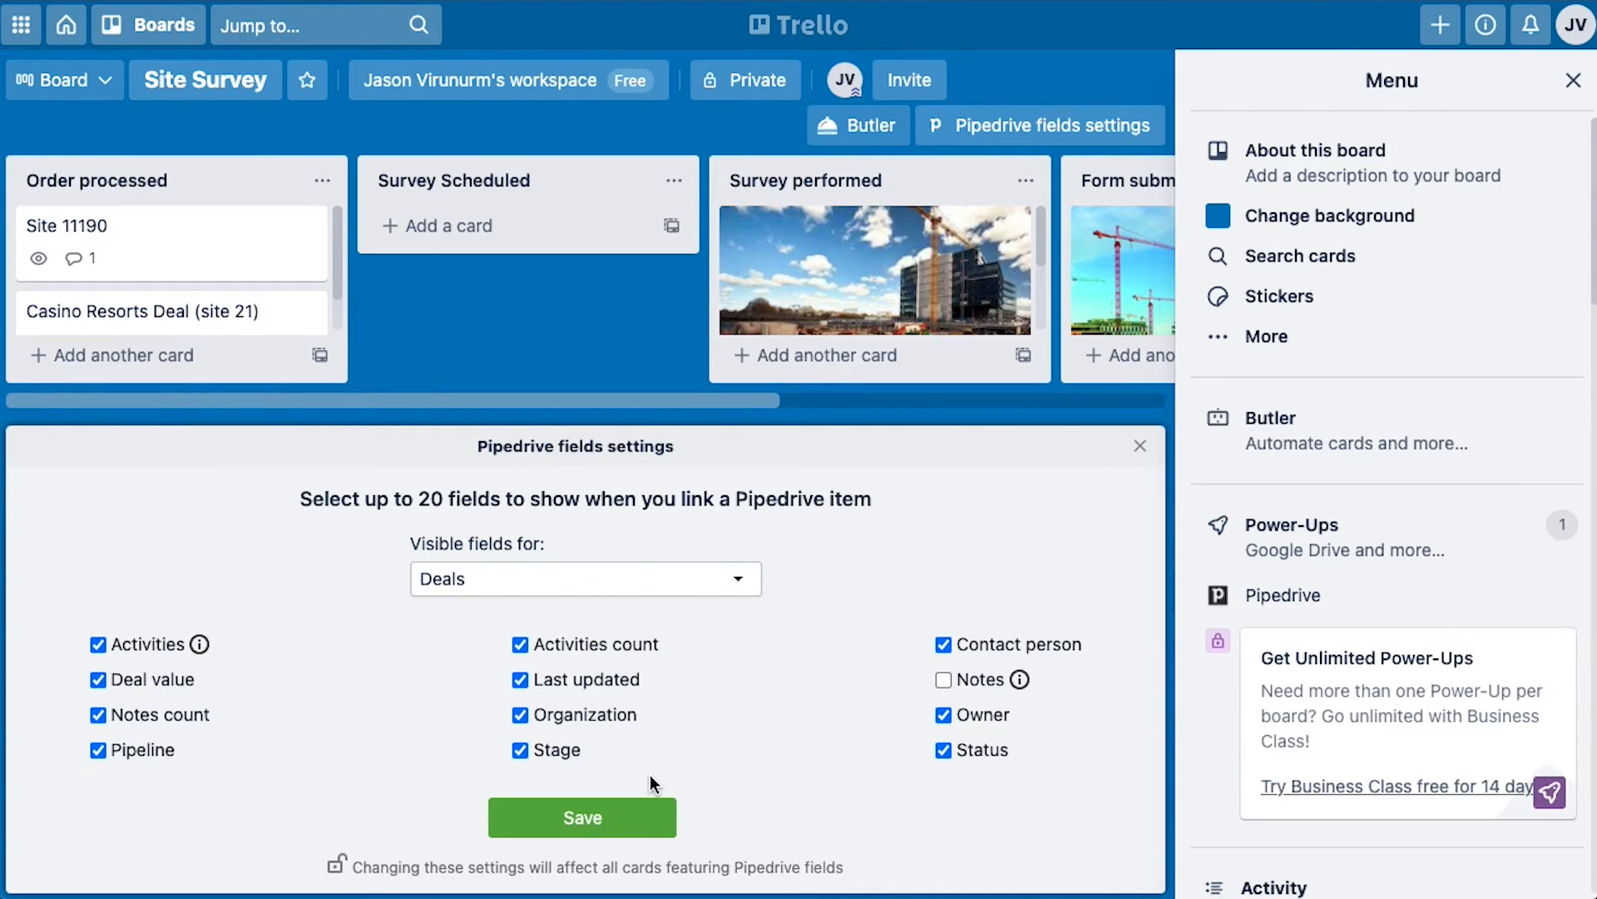
pyautogui.click(653, 814)
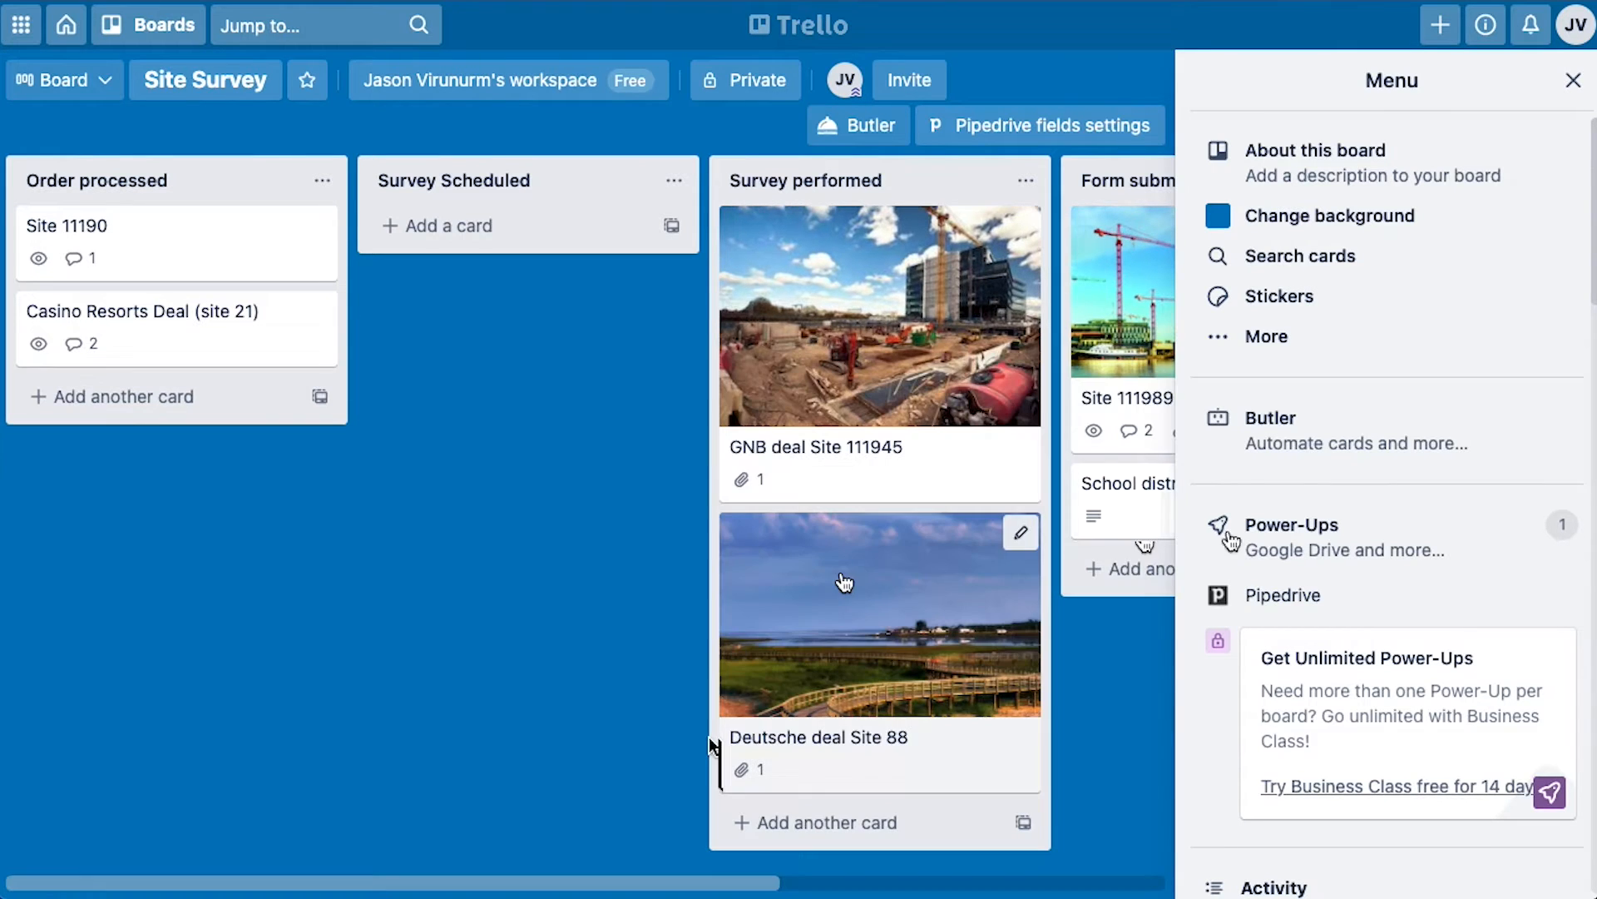
# Through the Pipedrive Power-Up's details, set Trello card auto-creation to "When a deal is marked as won or lost".
pyautogui.click(1290, 604)
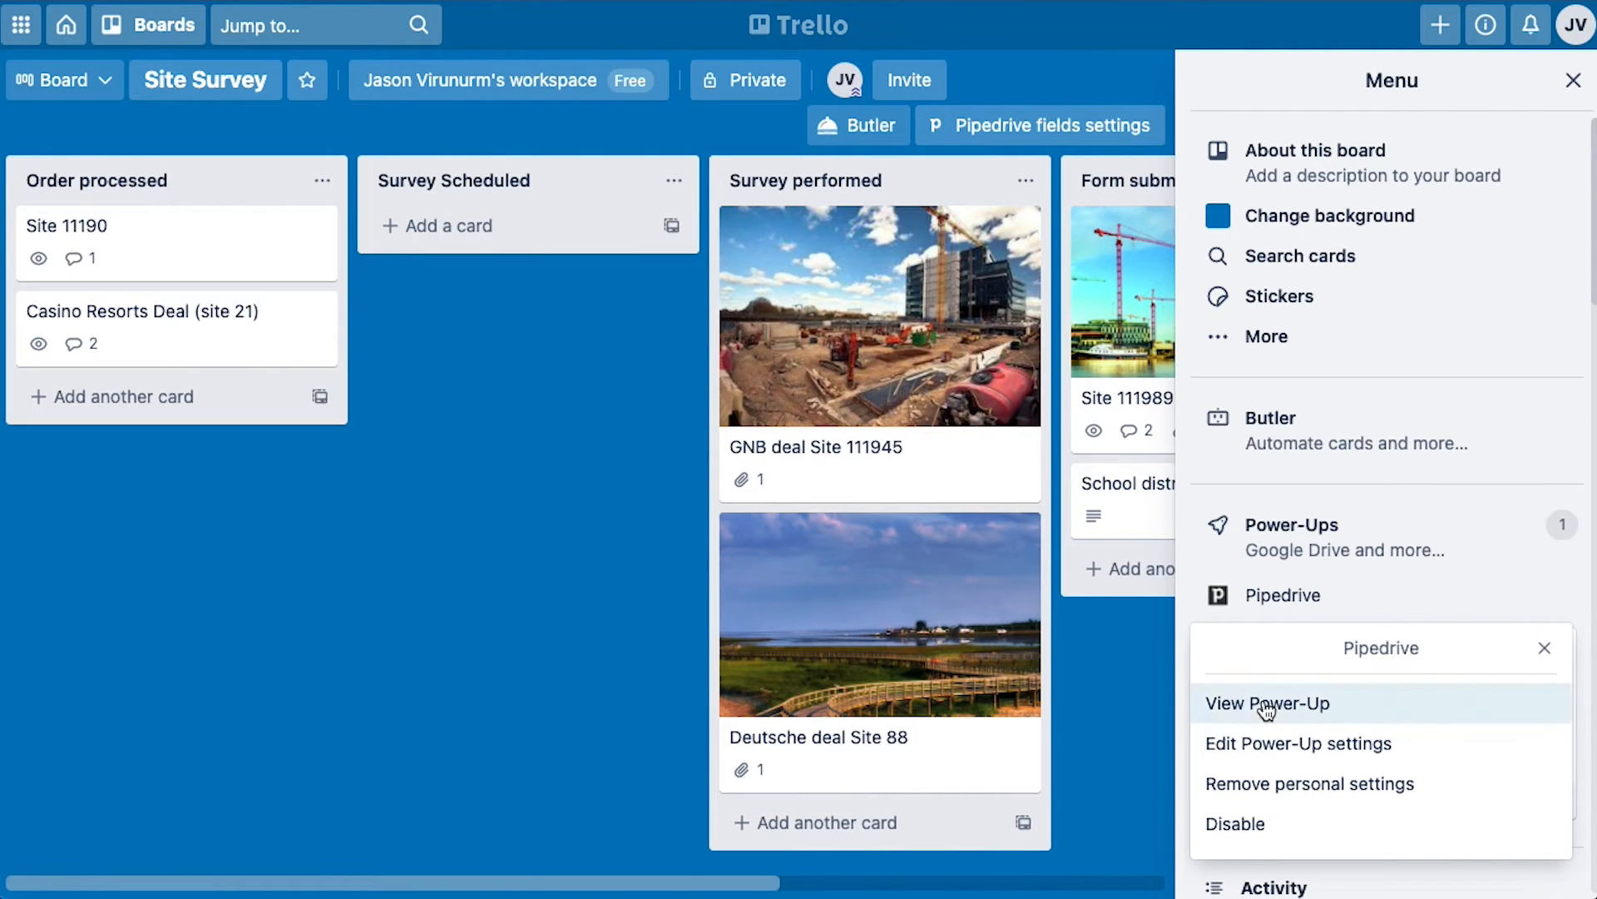
pyautogui.click(1266, 706)
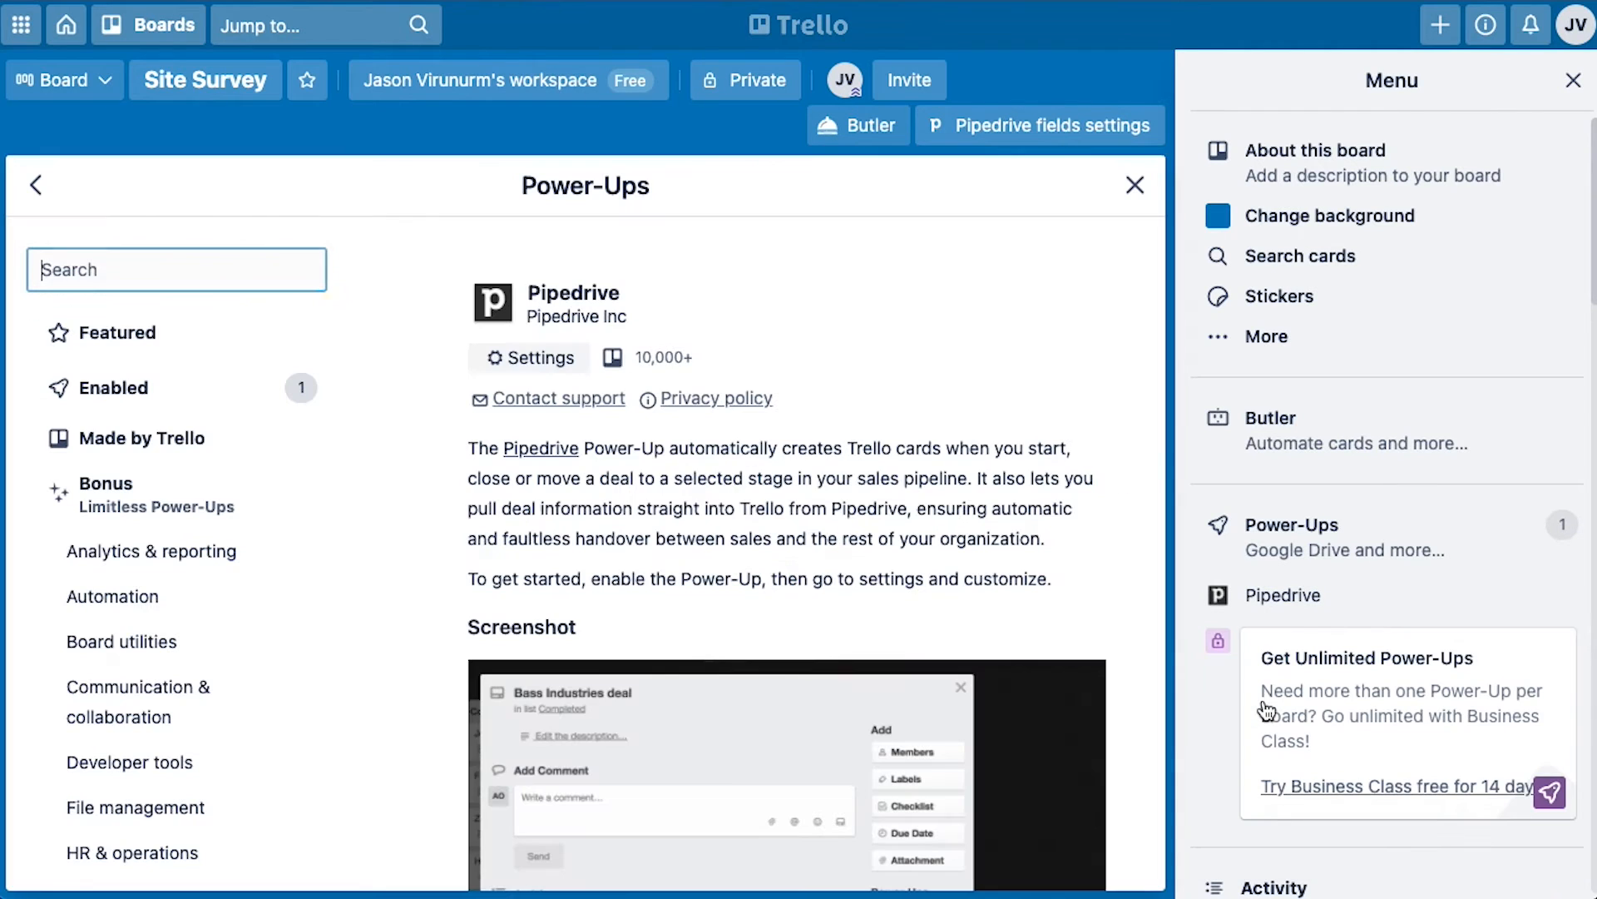
pyautogui.click(530, 359)
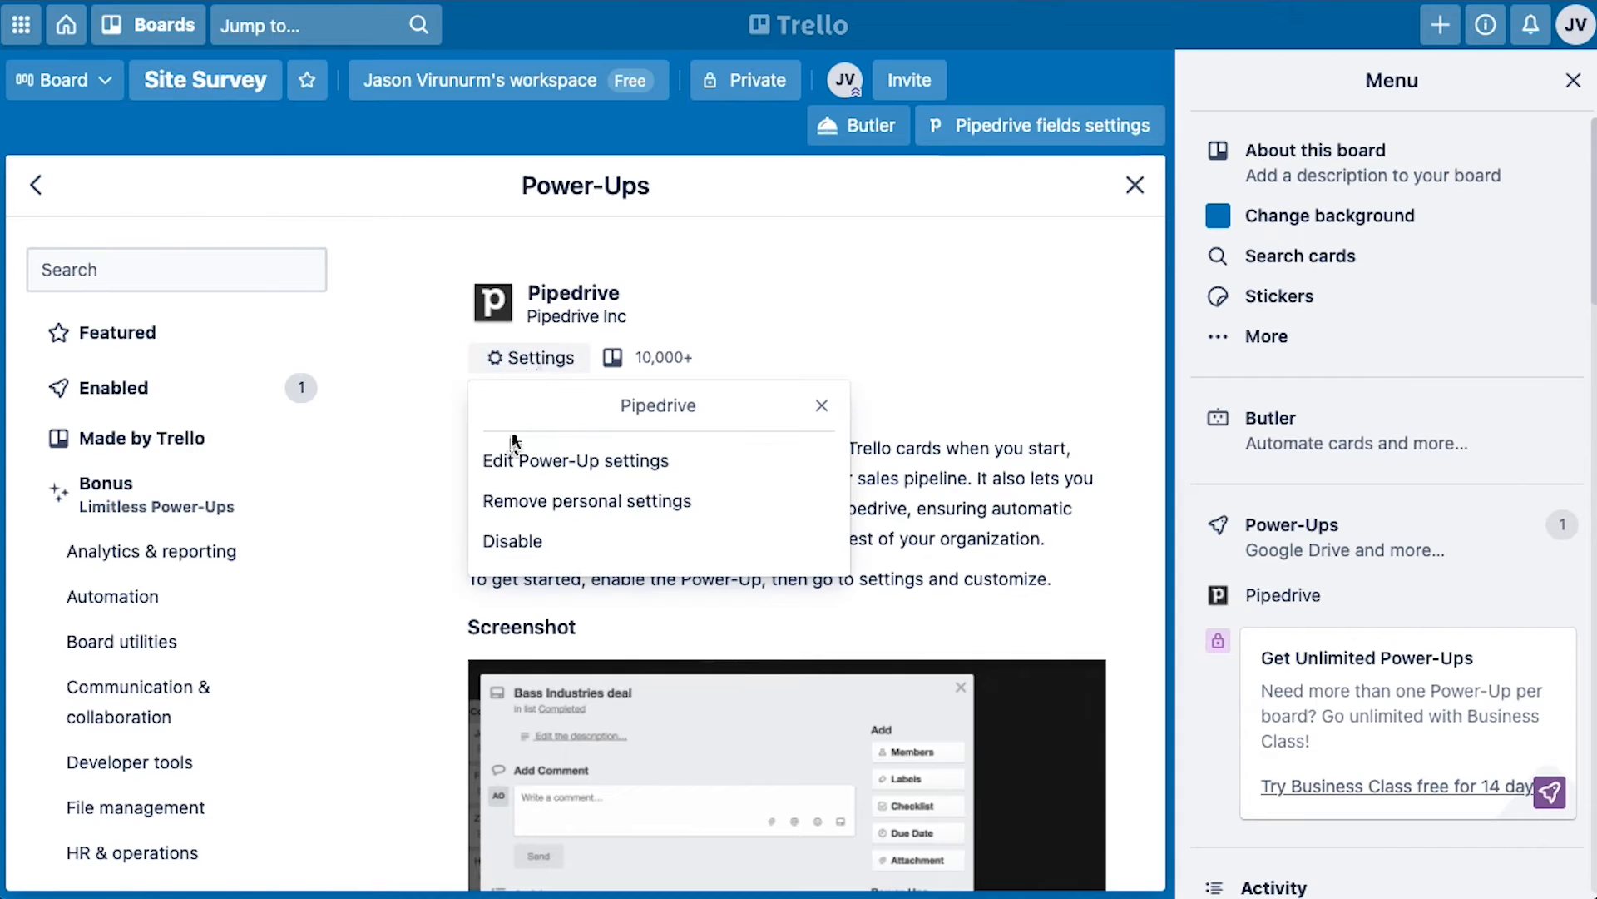
pyautogui.click(580, 459)
pyautogui.click(551, 462)
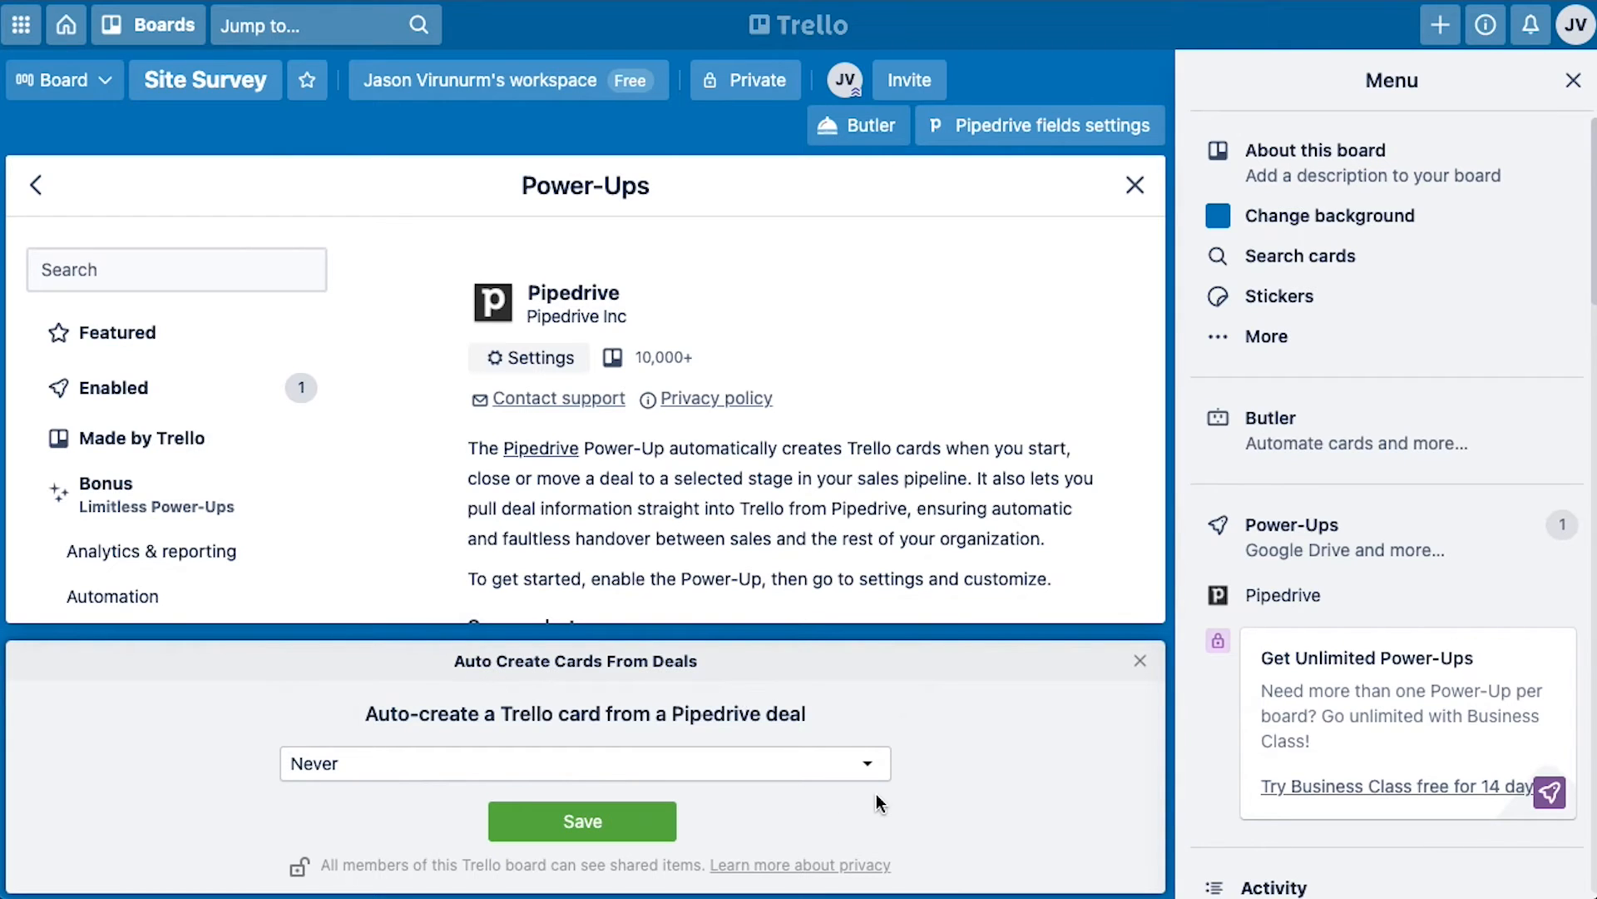
pyautogui.click(868, 764)
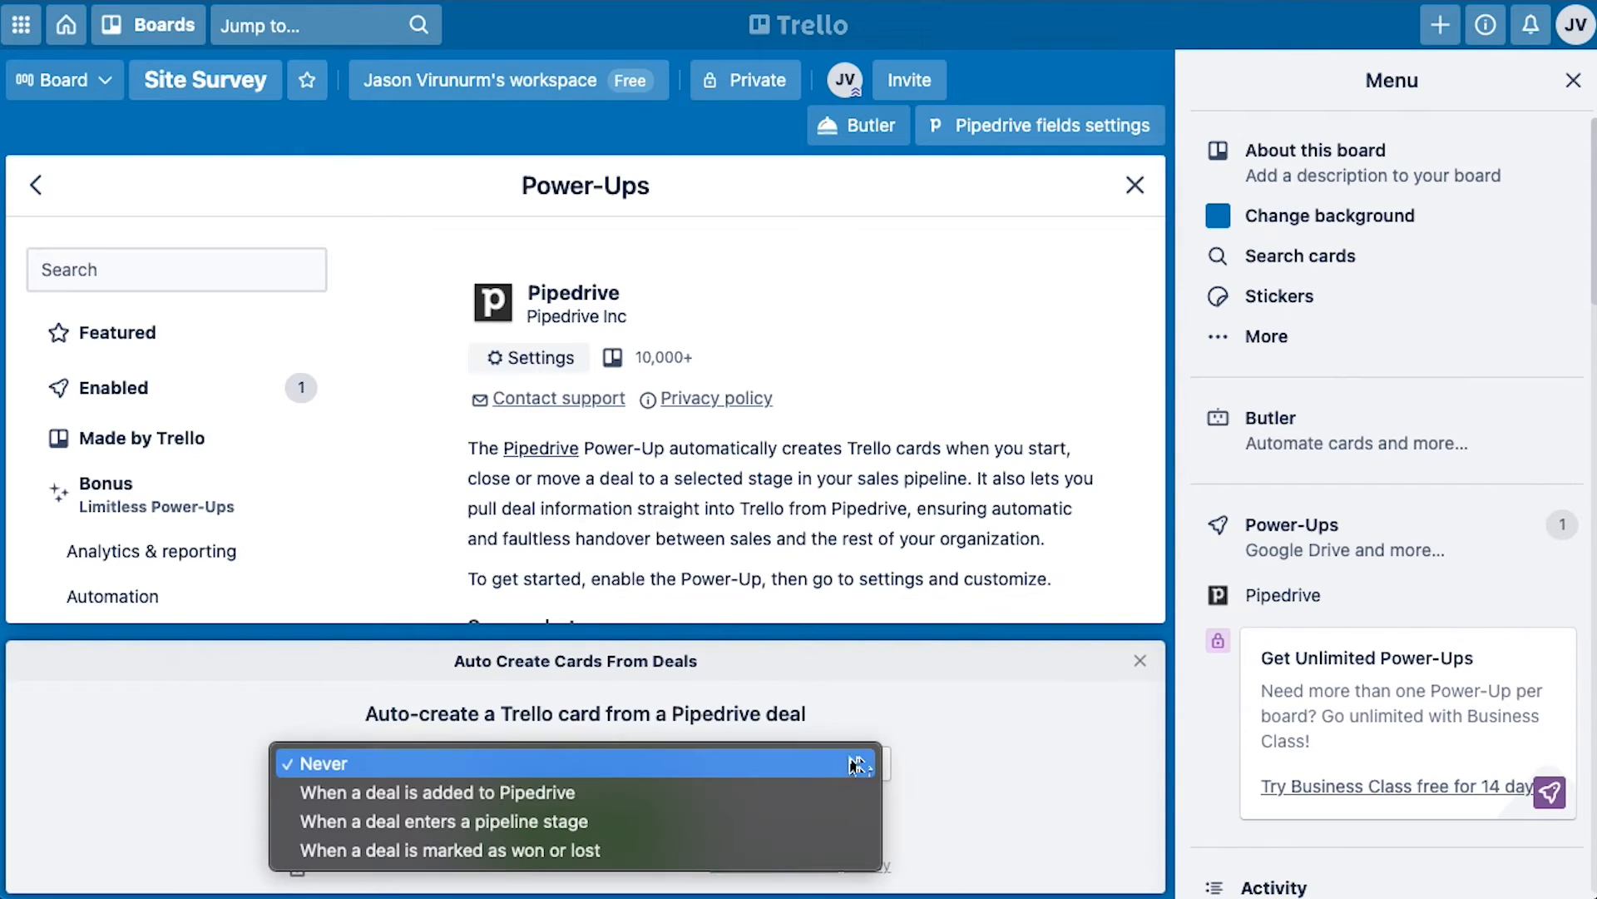
pyautogui.click(663, 851)
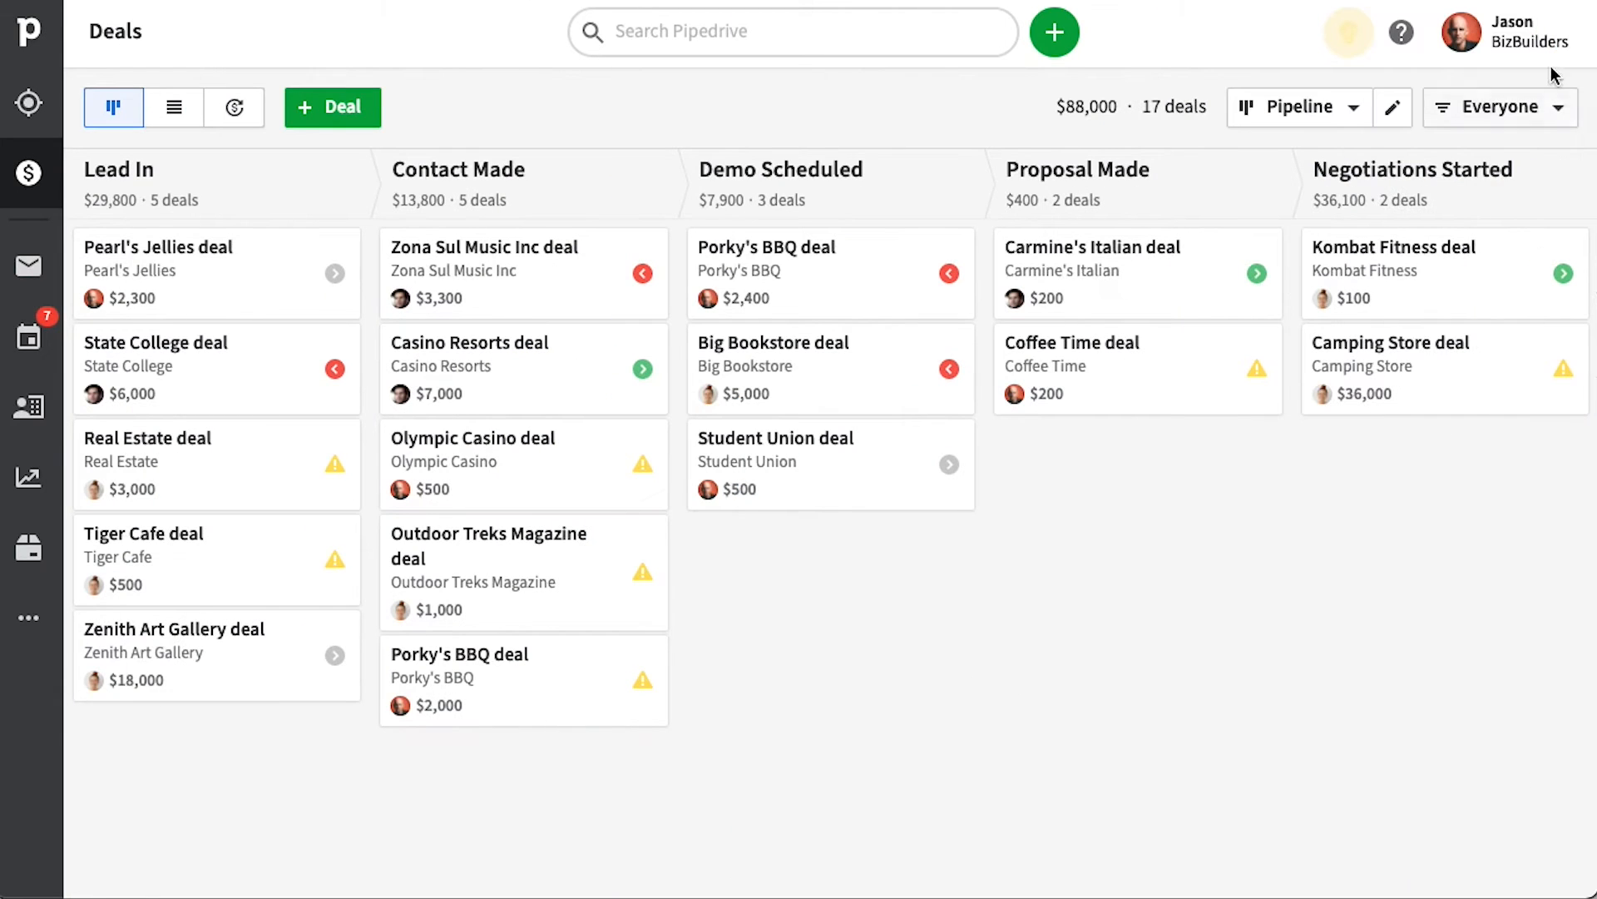
# In Pipedrive, open the Create in Trello workflow automation template that creates a new Trello card whenever a deal is added to a stage.
pyautogui.click(1521, 51)
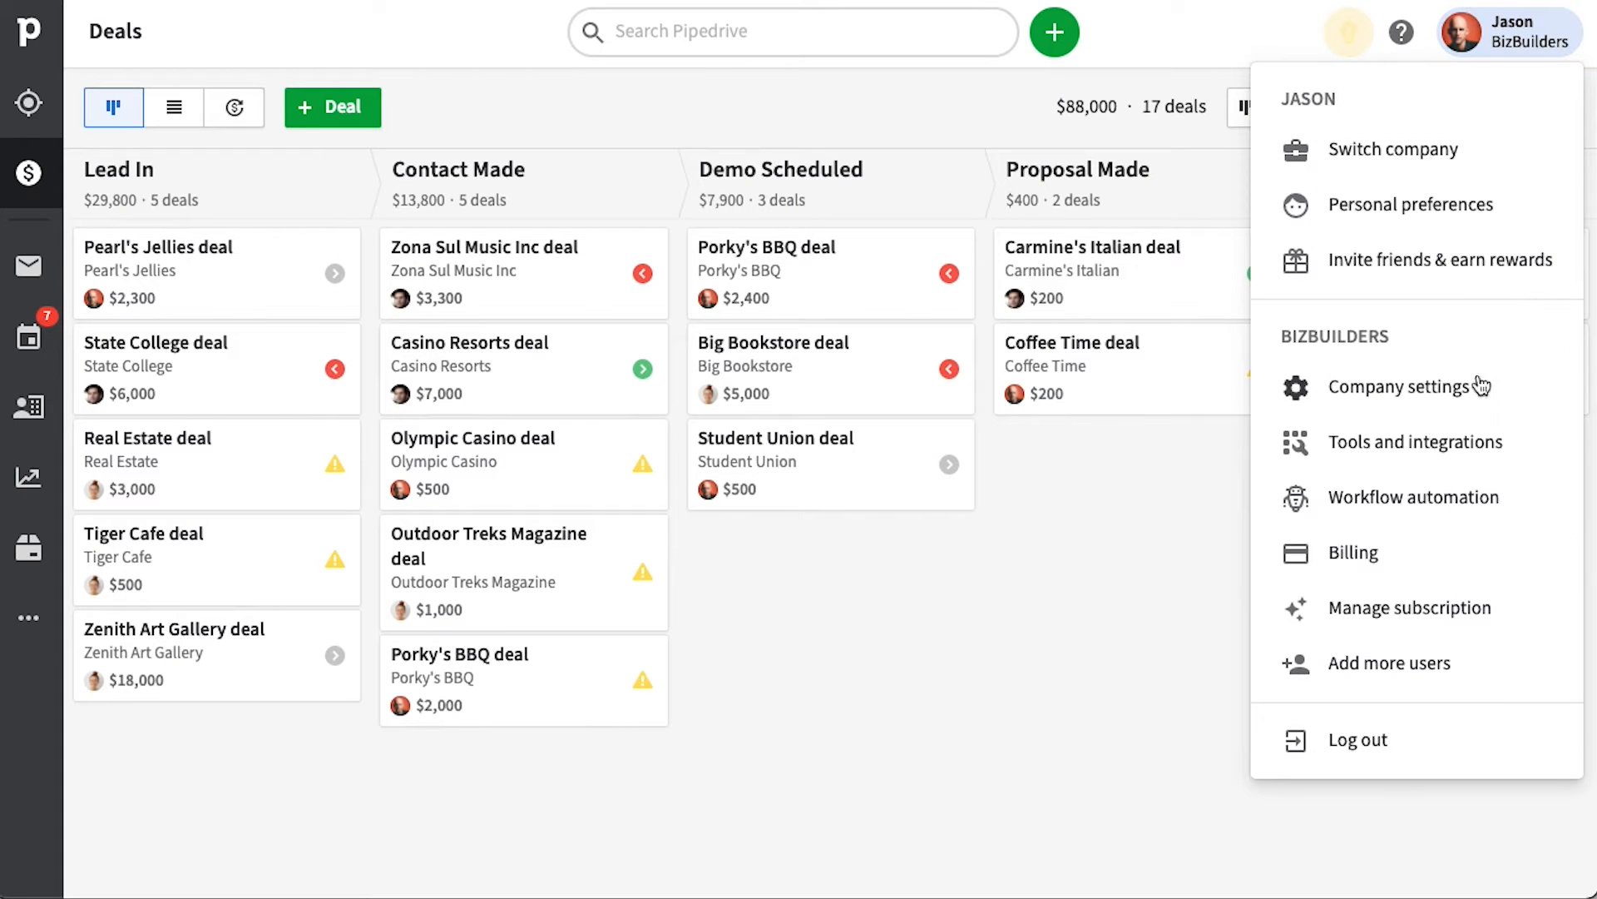
pyautogui.click(1393, 500)
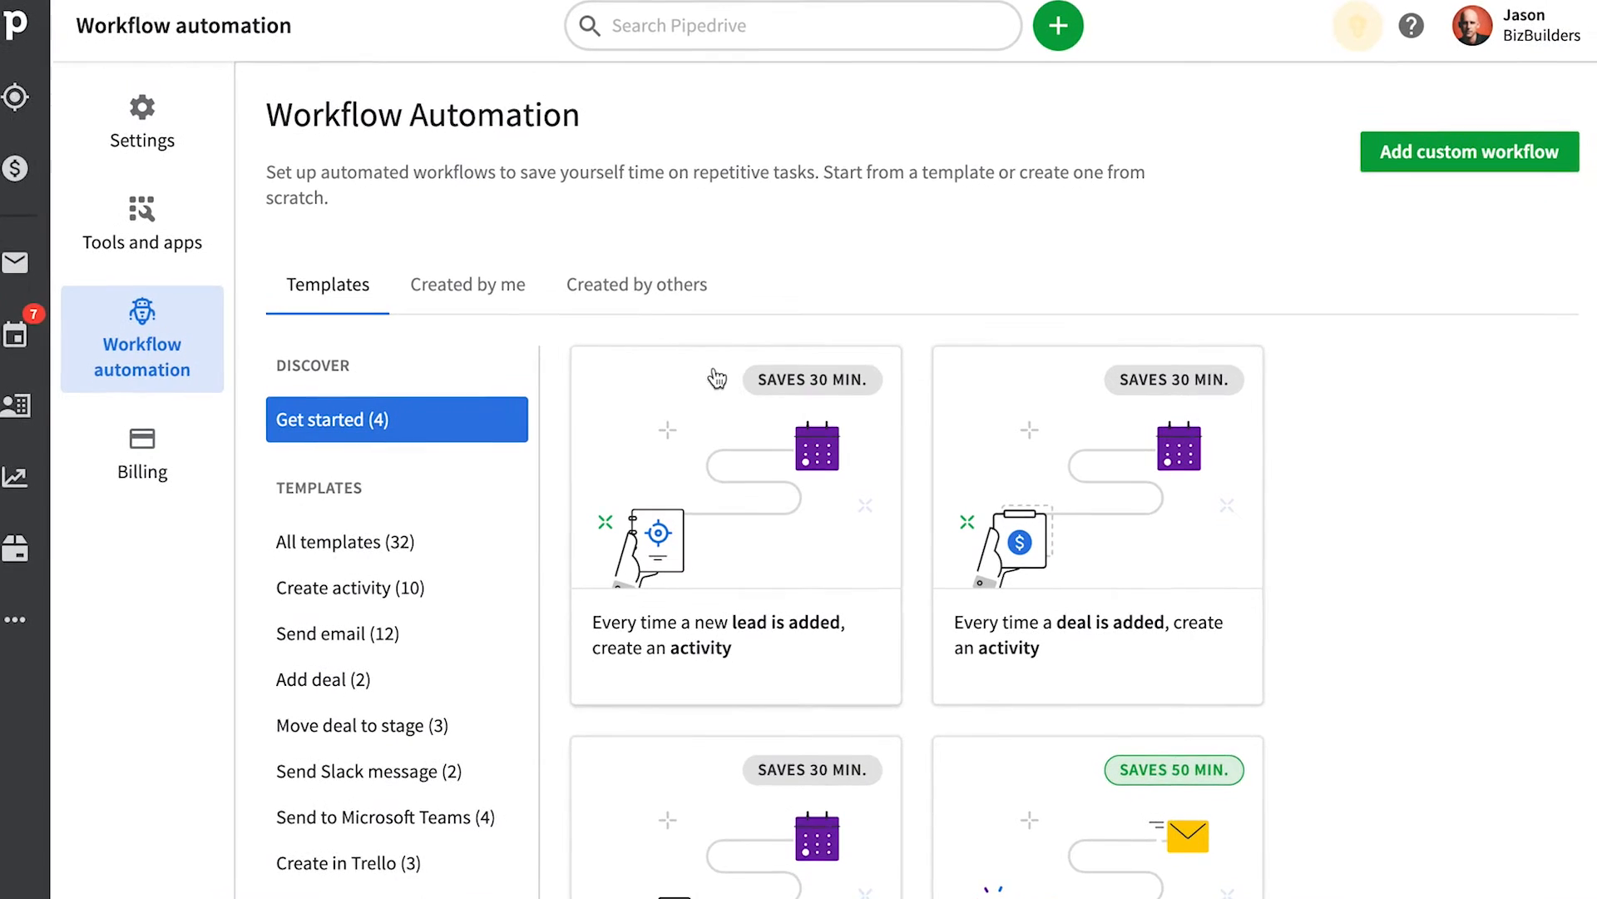
pyautogui.scroll(-3, 399, 499)
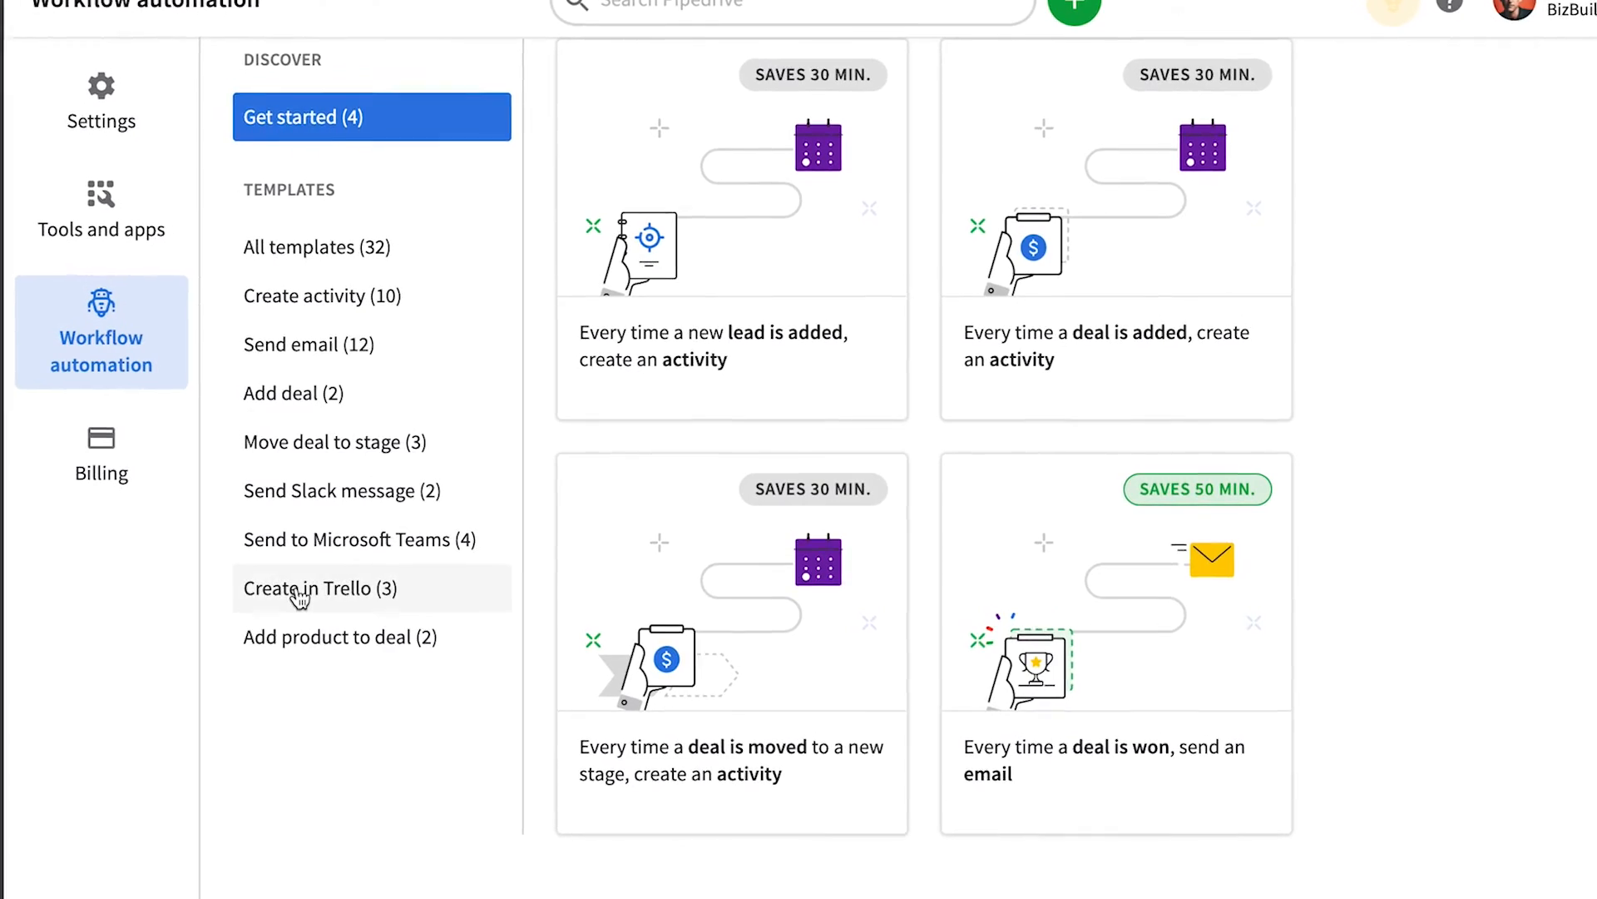
pyautogui.click(306, 587)
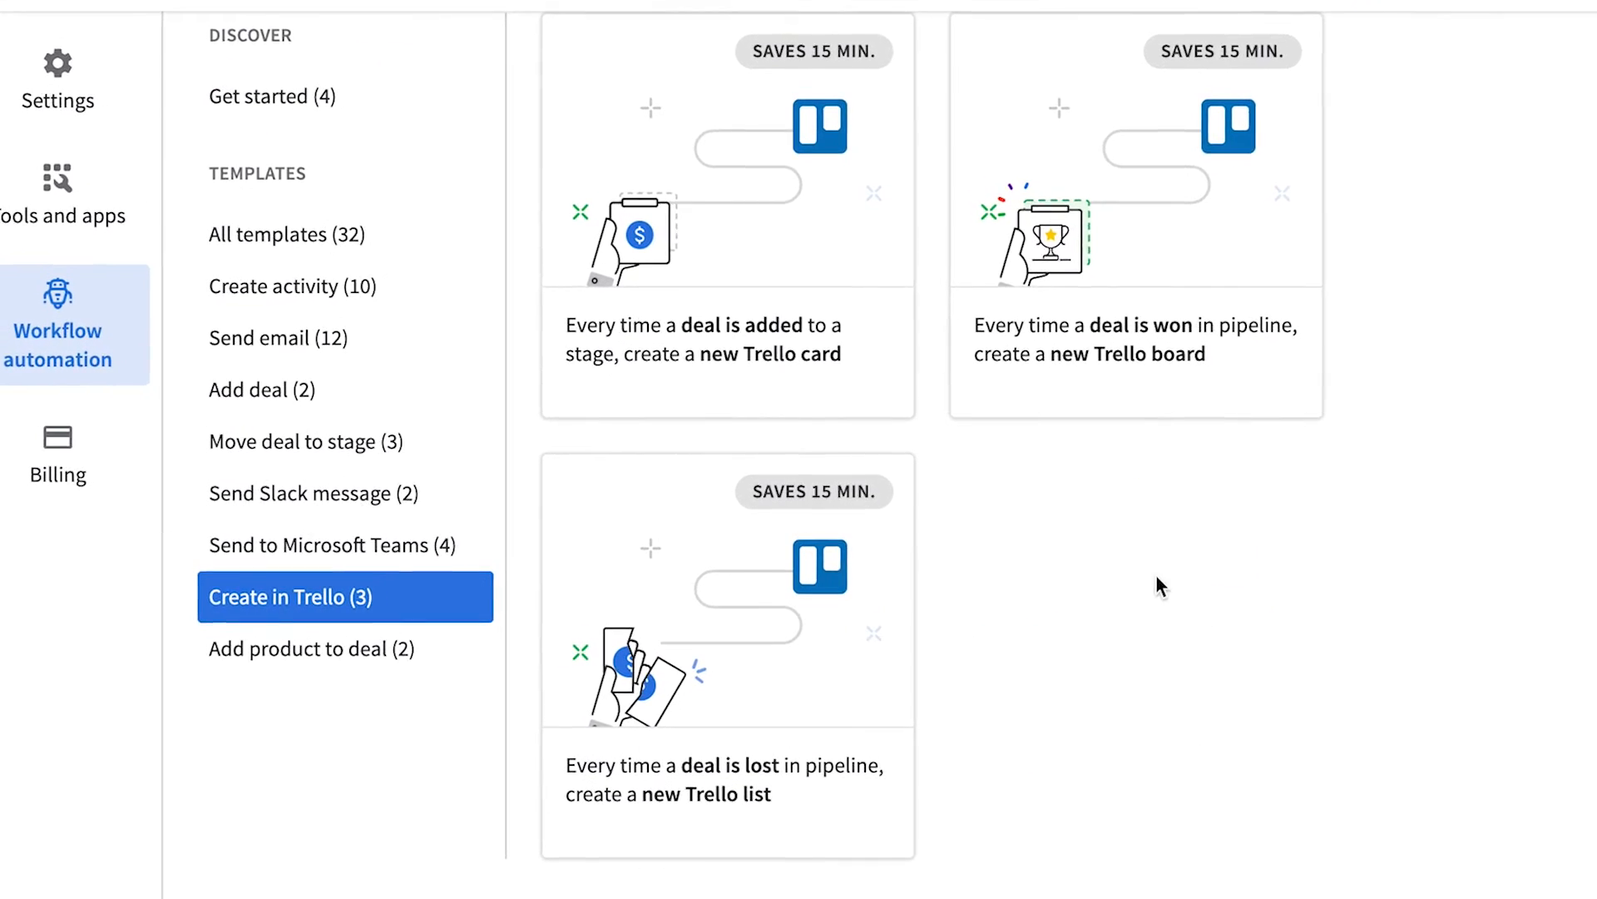
pyautogui.click(741, 333)
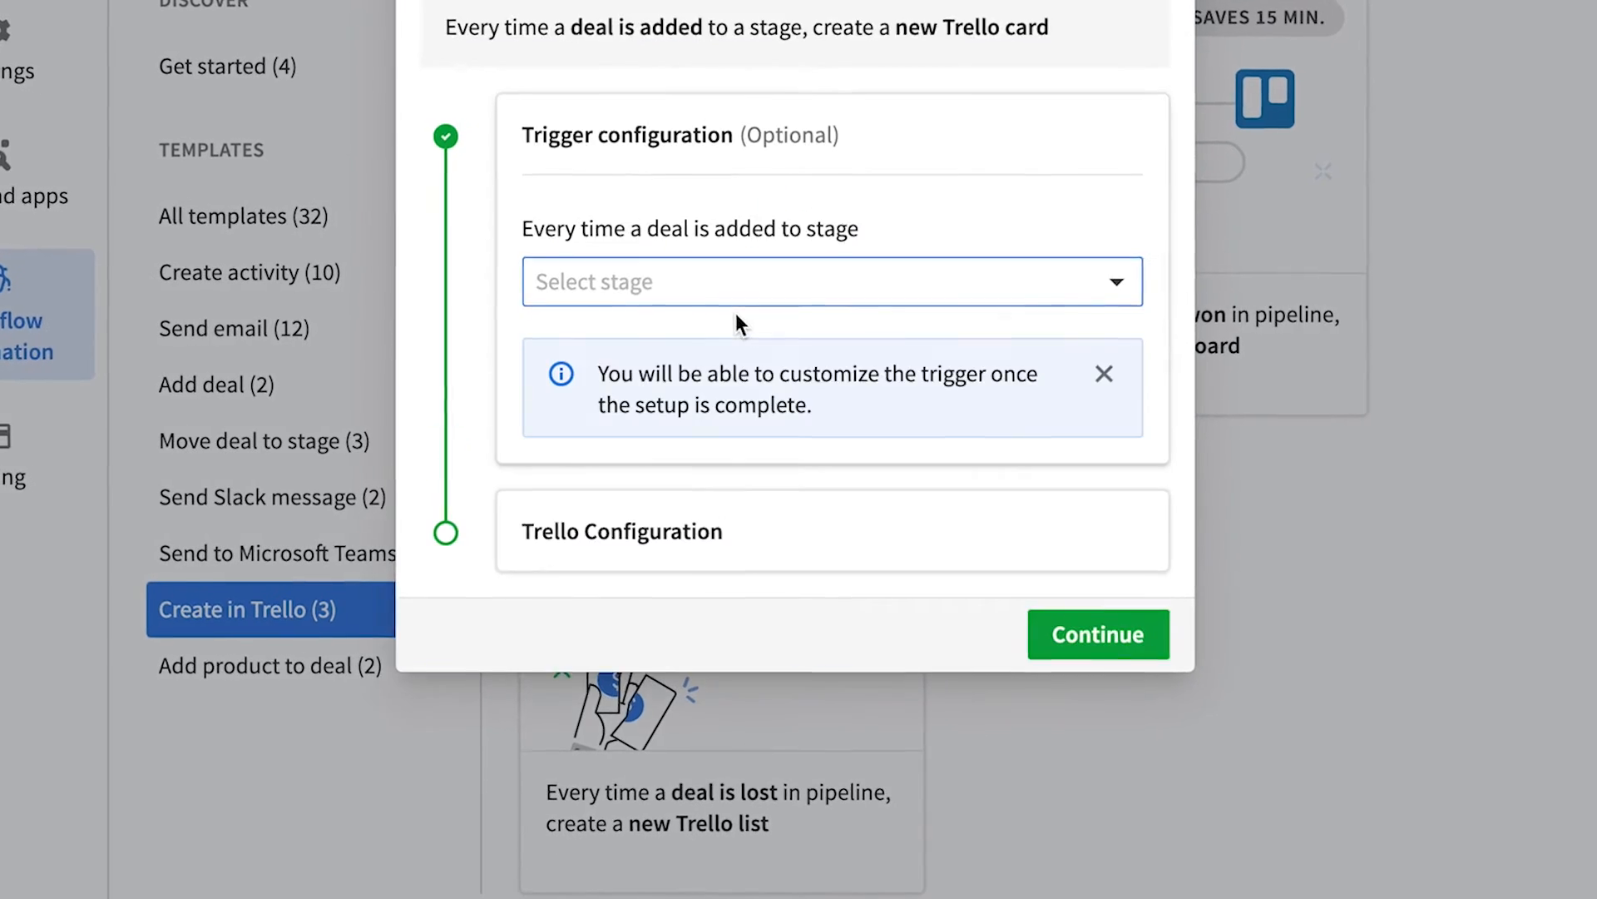
# Set the workflow trigger to deals added to the Negotiations Started stage and the new Trello card's destination to Order processed.
pyautogui.click(1124, 278)
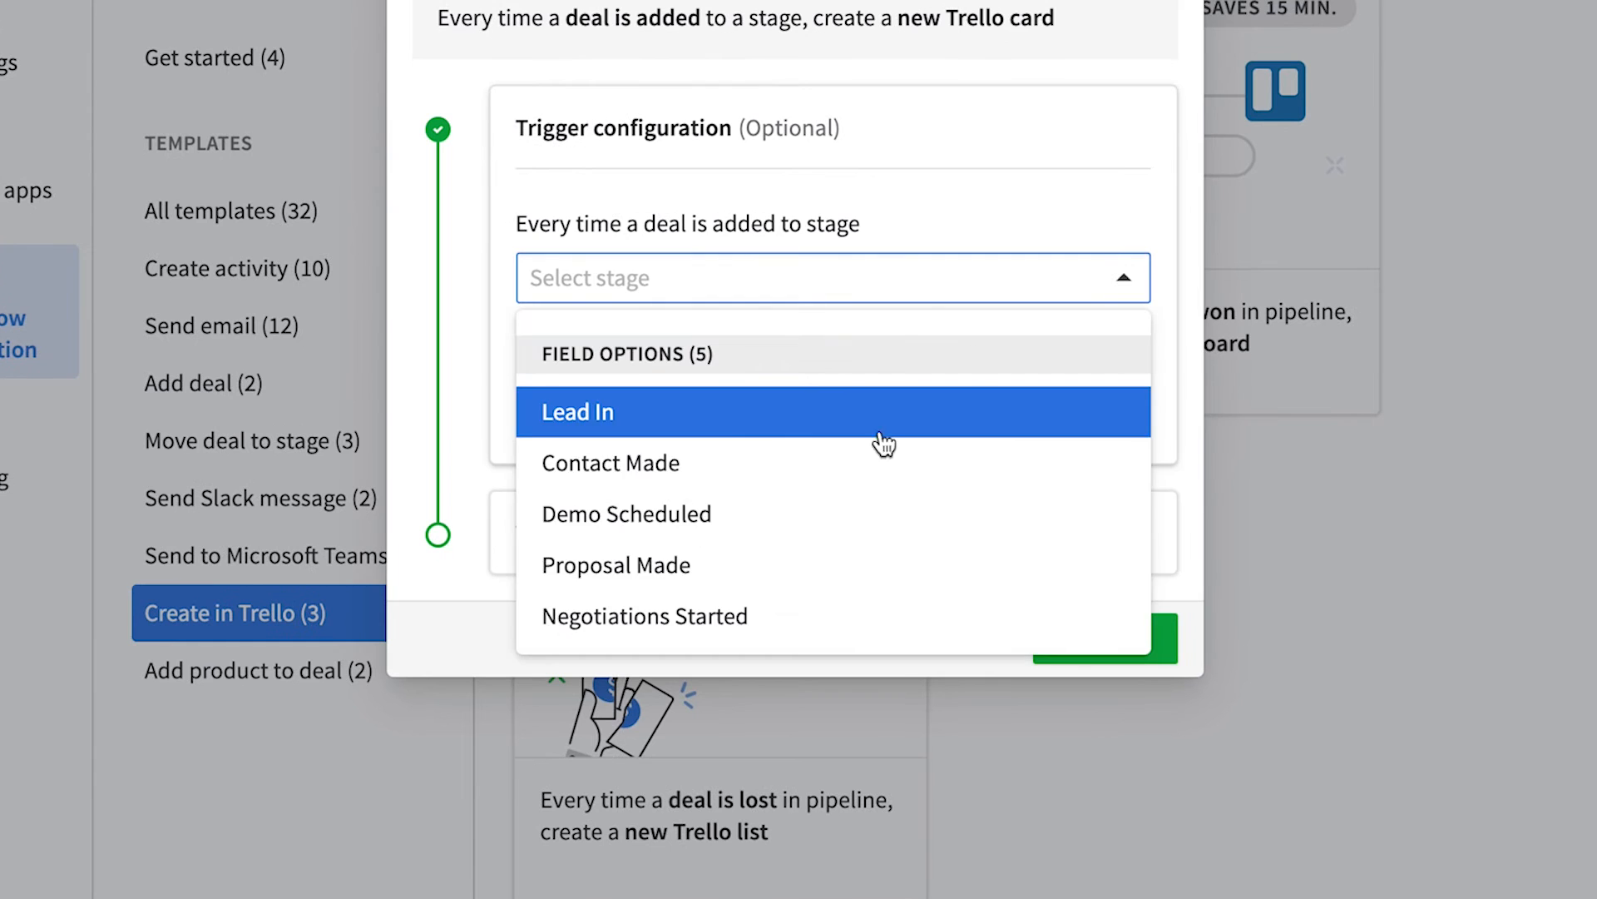
pyautogui.click(782, 616)
pyautogui.click(1115, 641)
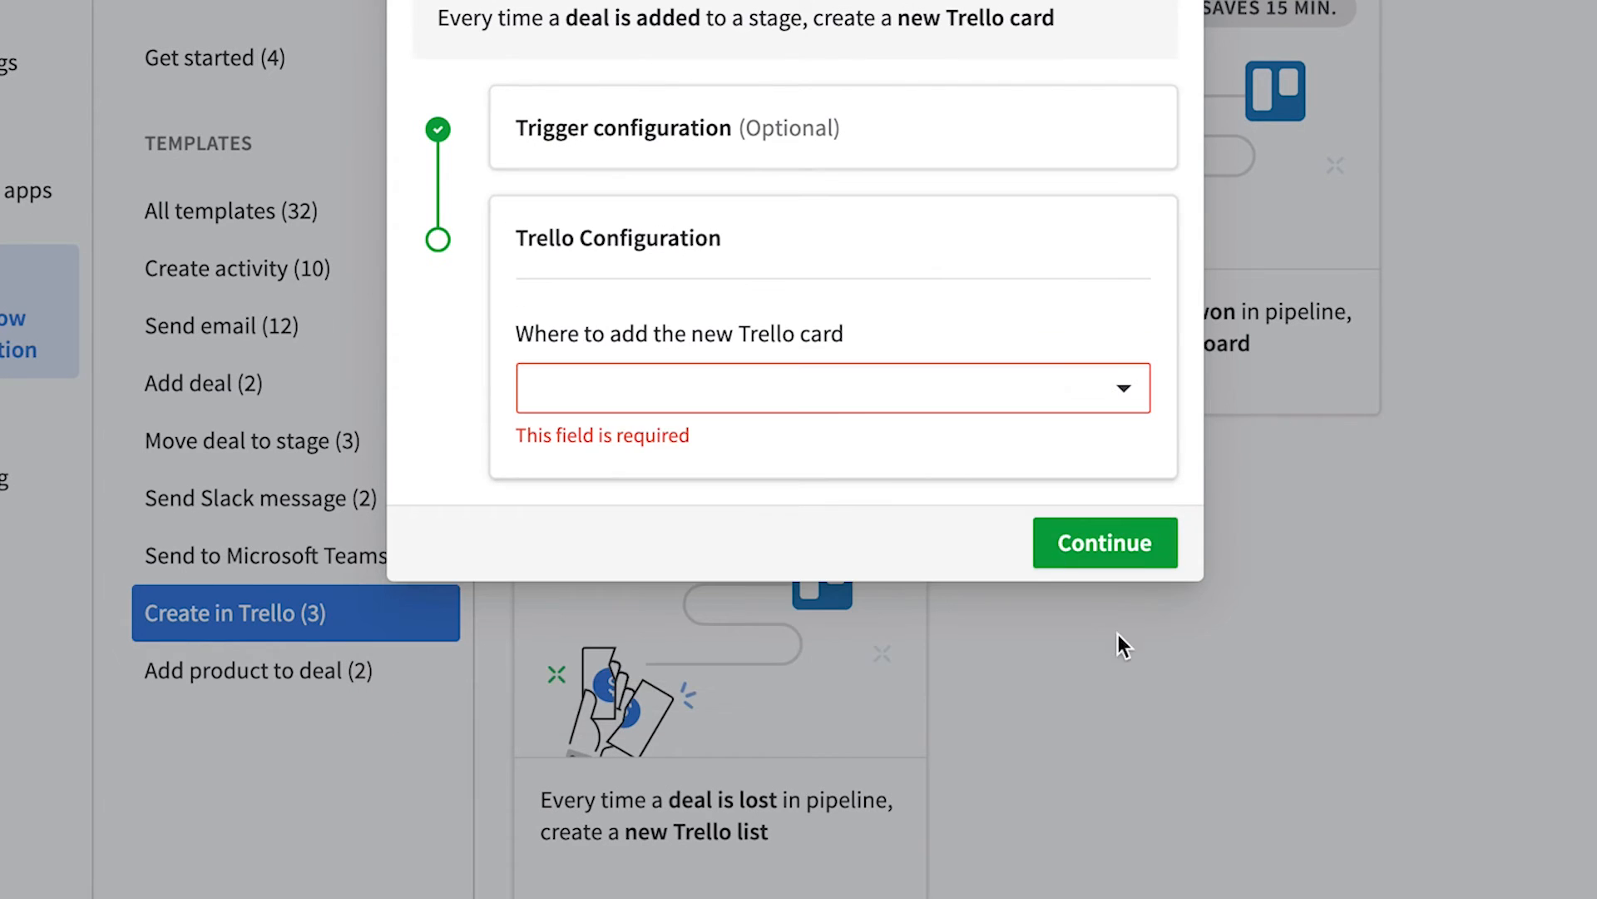
pyautogui.click(1119, 390)
pyautogui.click(697, 829)
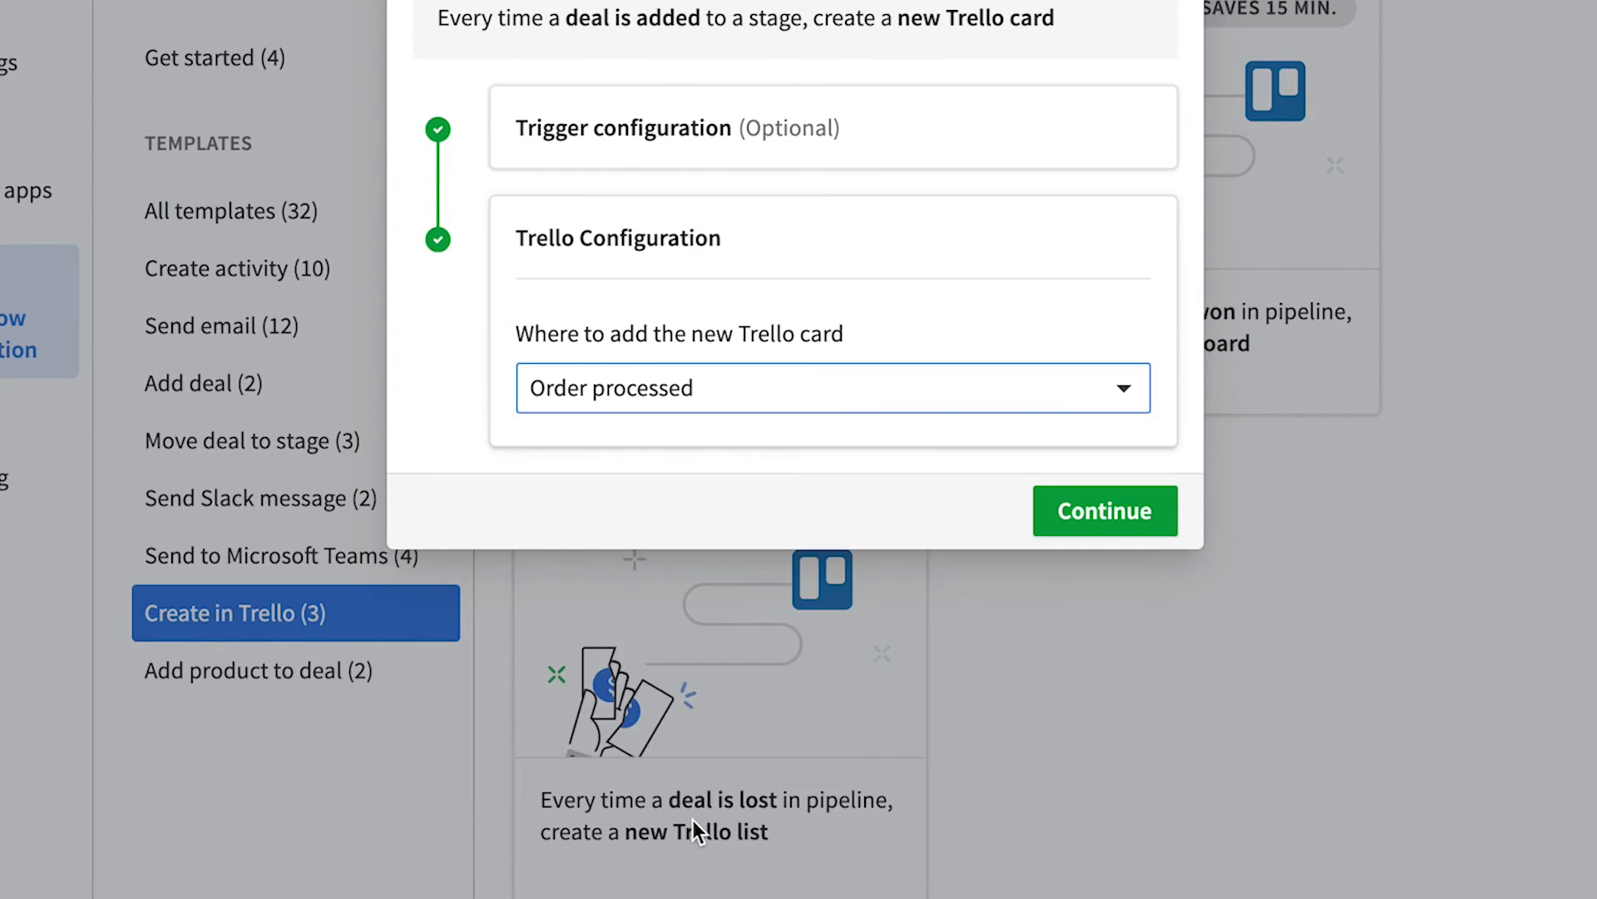
pyautogui.click(1105, 510)
# Title the workflow "PD to Trello new order processed" and save it as active.
pyautogui.click(502, 186)
pyautogui.write('PD ')
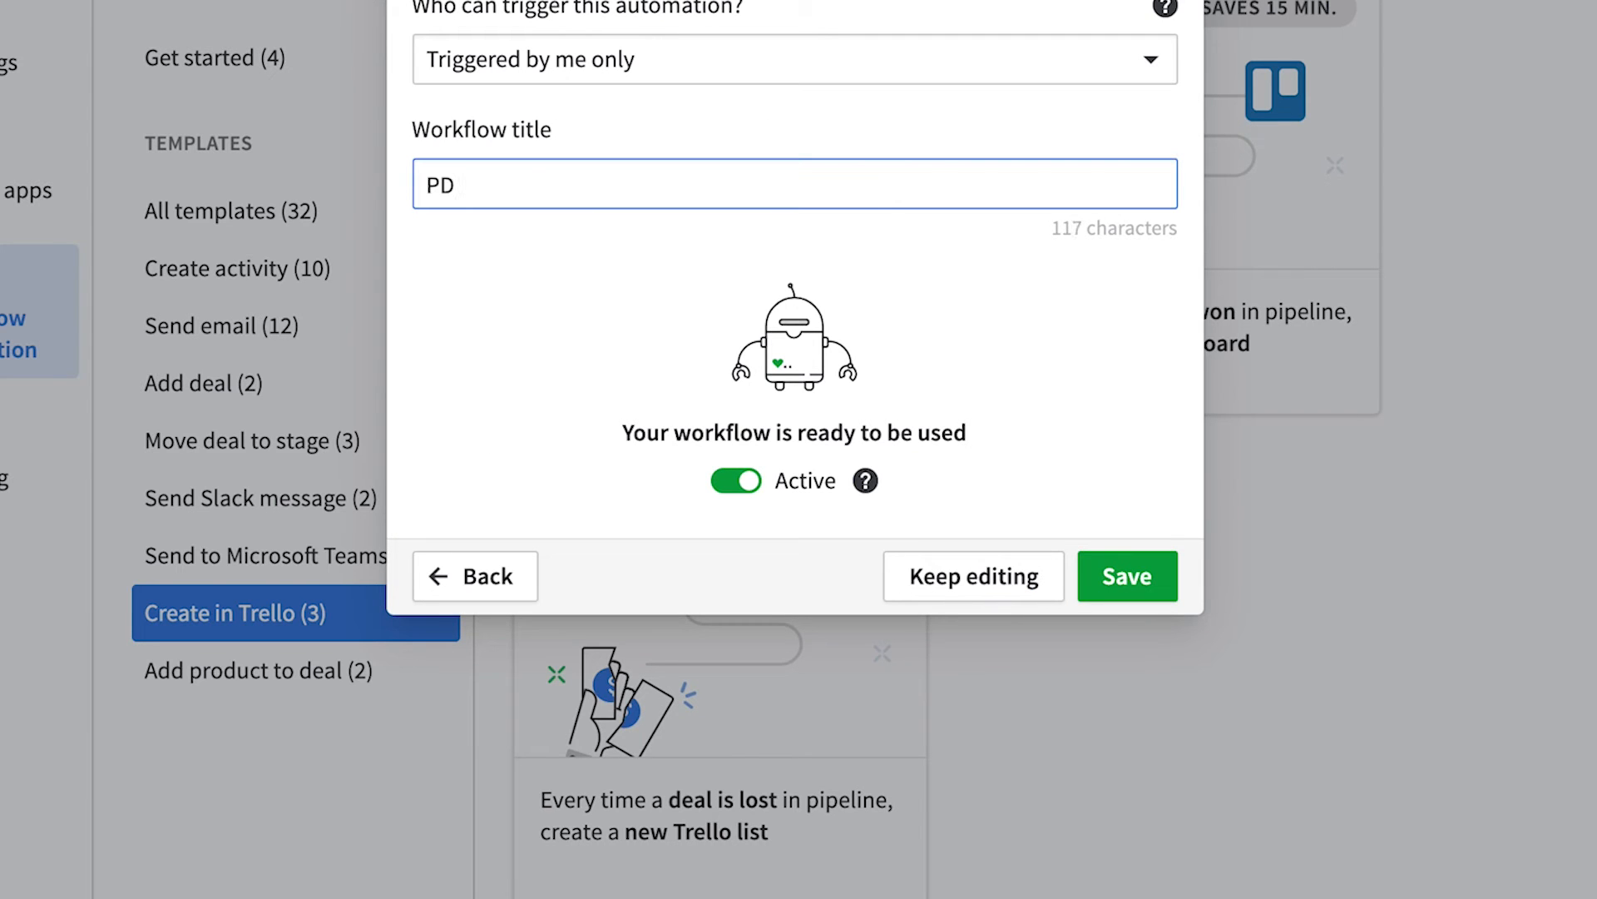
pyautogui.write('to Trello')
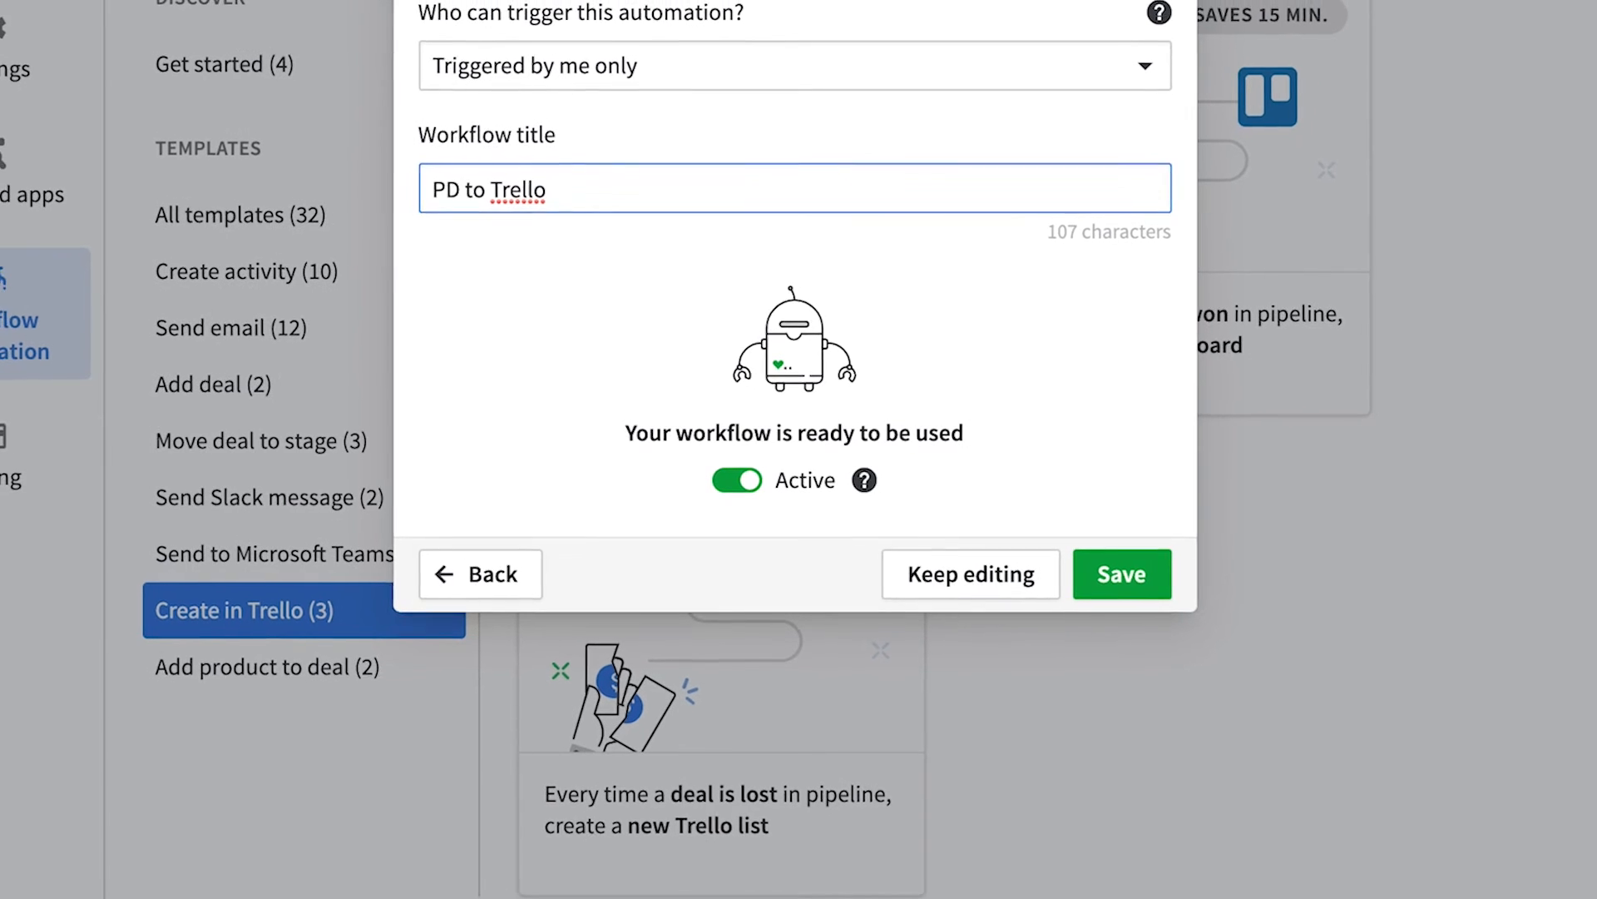
pyautogui.write(' new order')
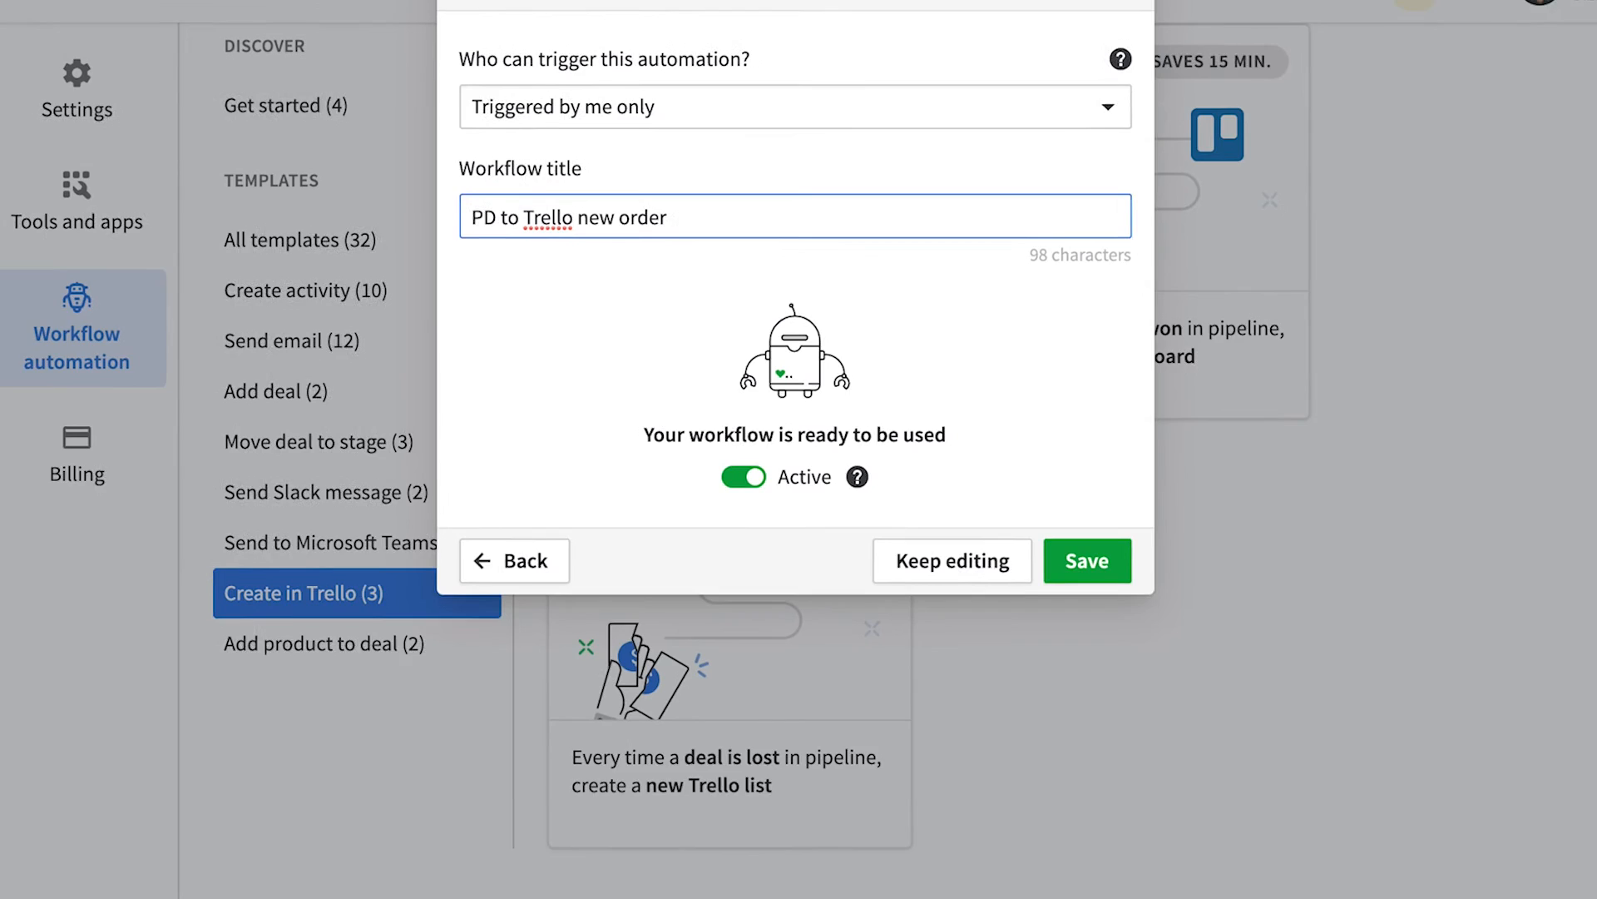
pyautogui.write(' processed')
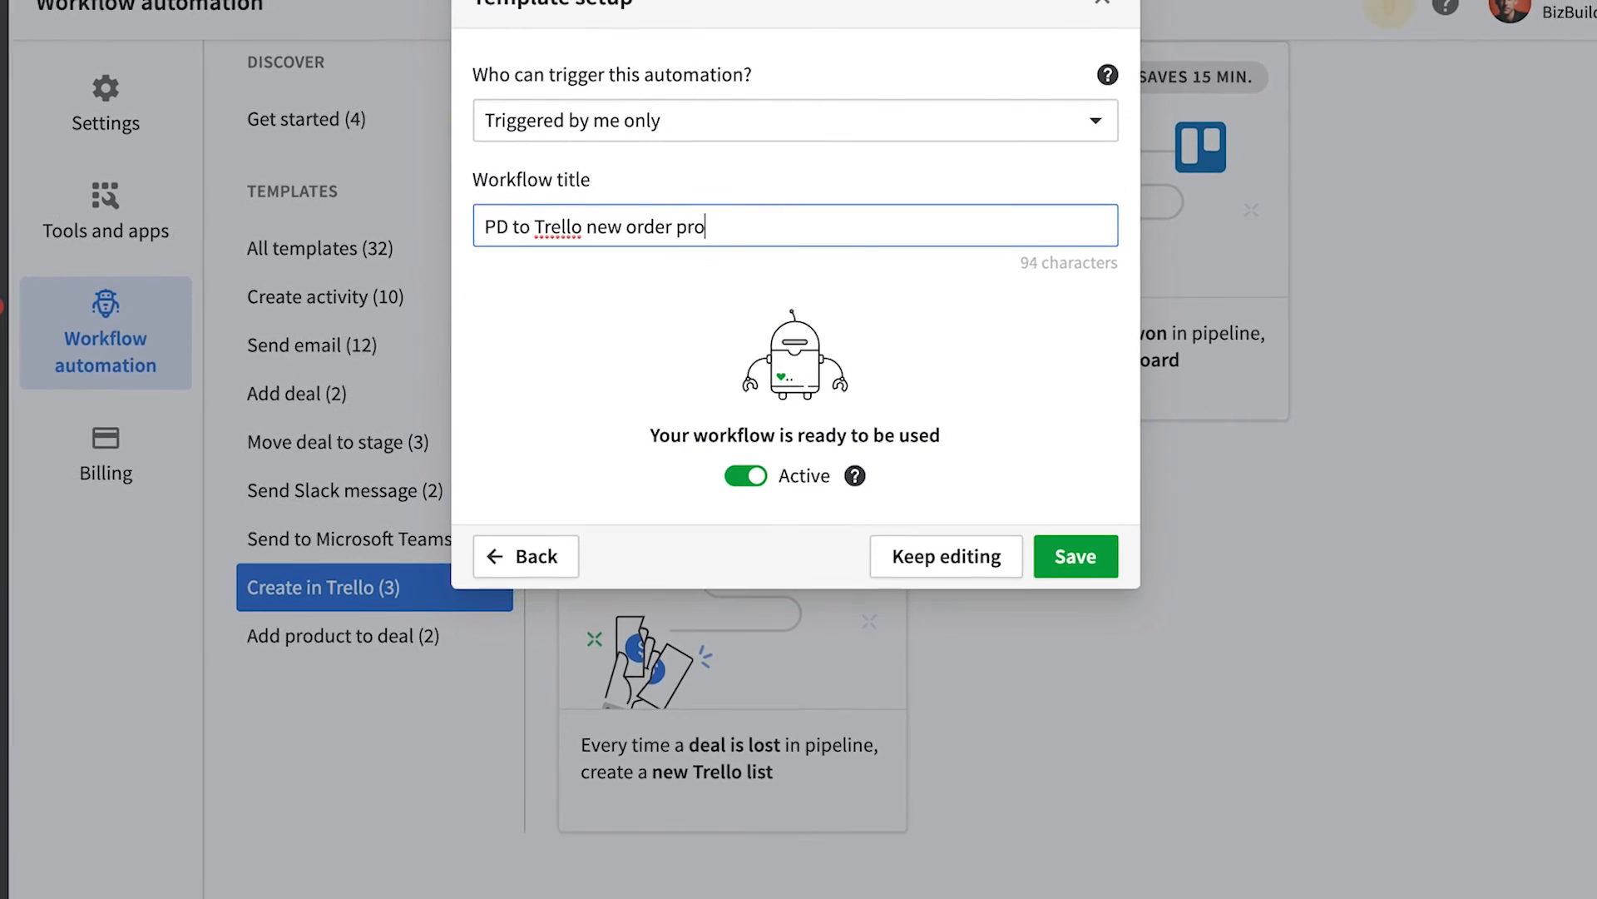
pyautogui.click(1081, 564)
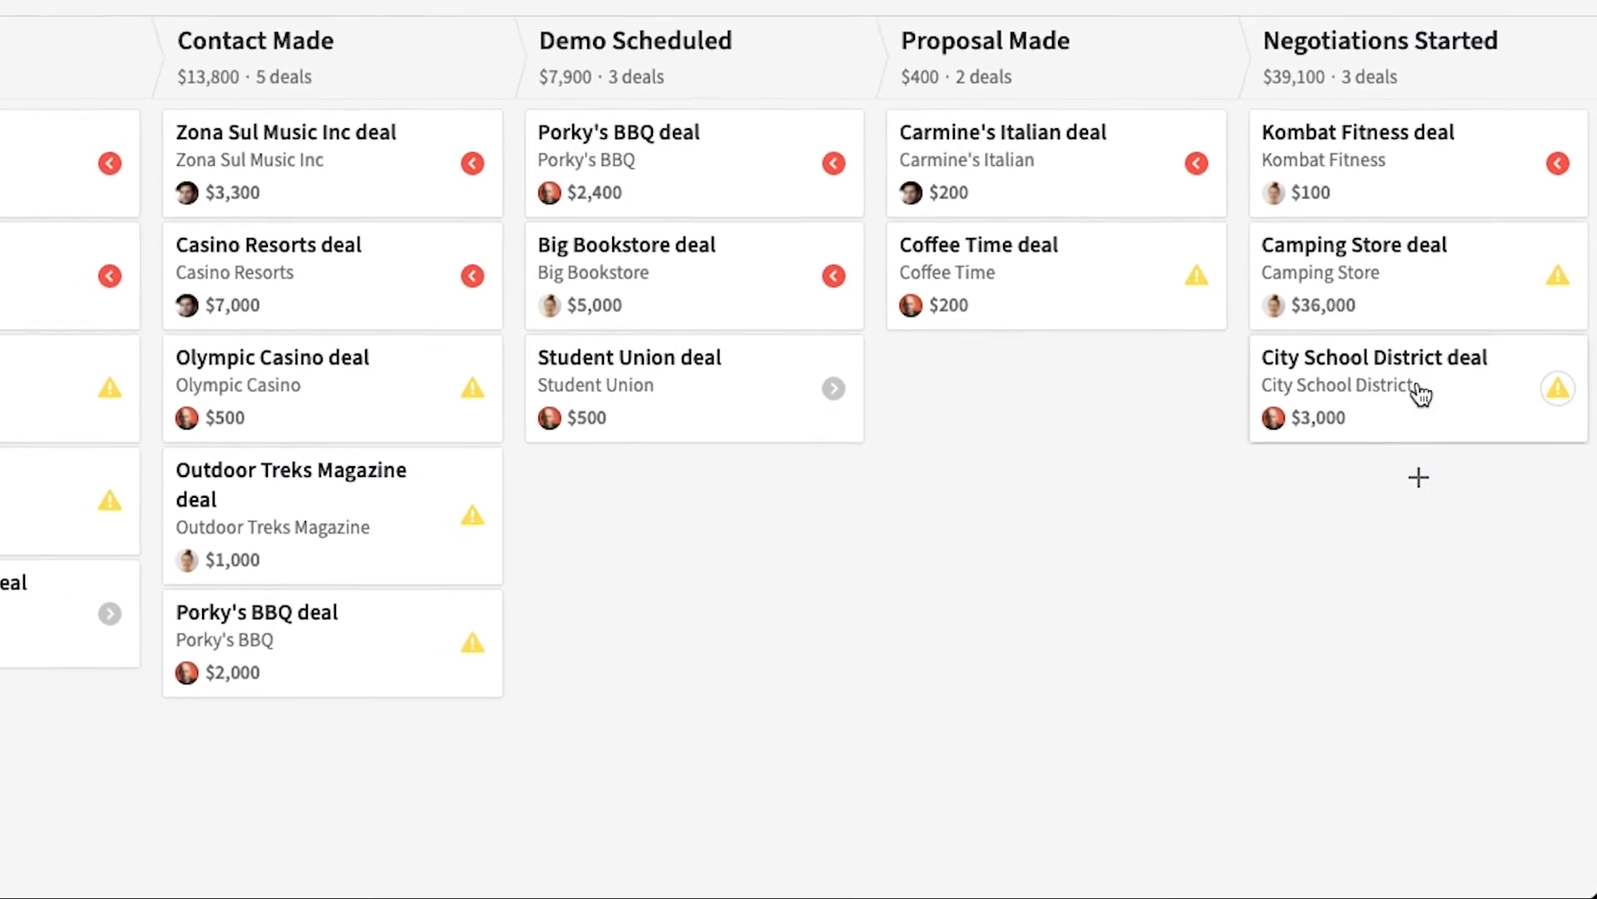
# In the deals pipeline, mark the City School District deal in Negotiations Started as won.
pyautogui.moveTo(1469, 463); pyautogui.dragTo(1423, 452)
pyautogui.moveTo(1316, 271); pyautogui.dragTo(746, 812)
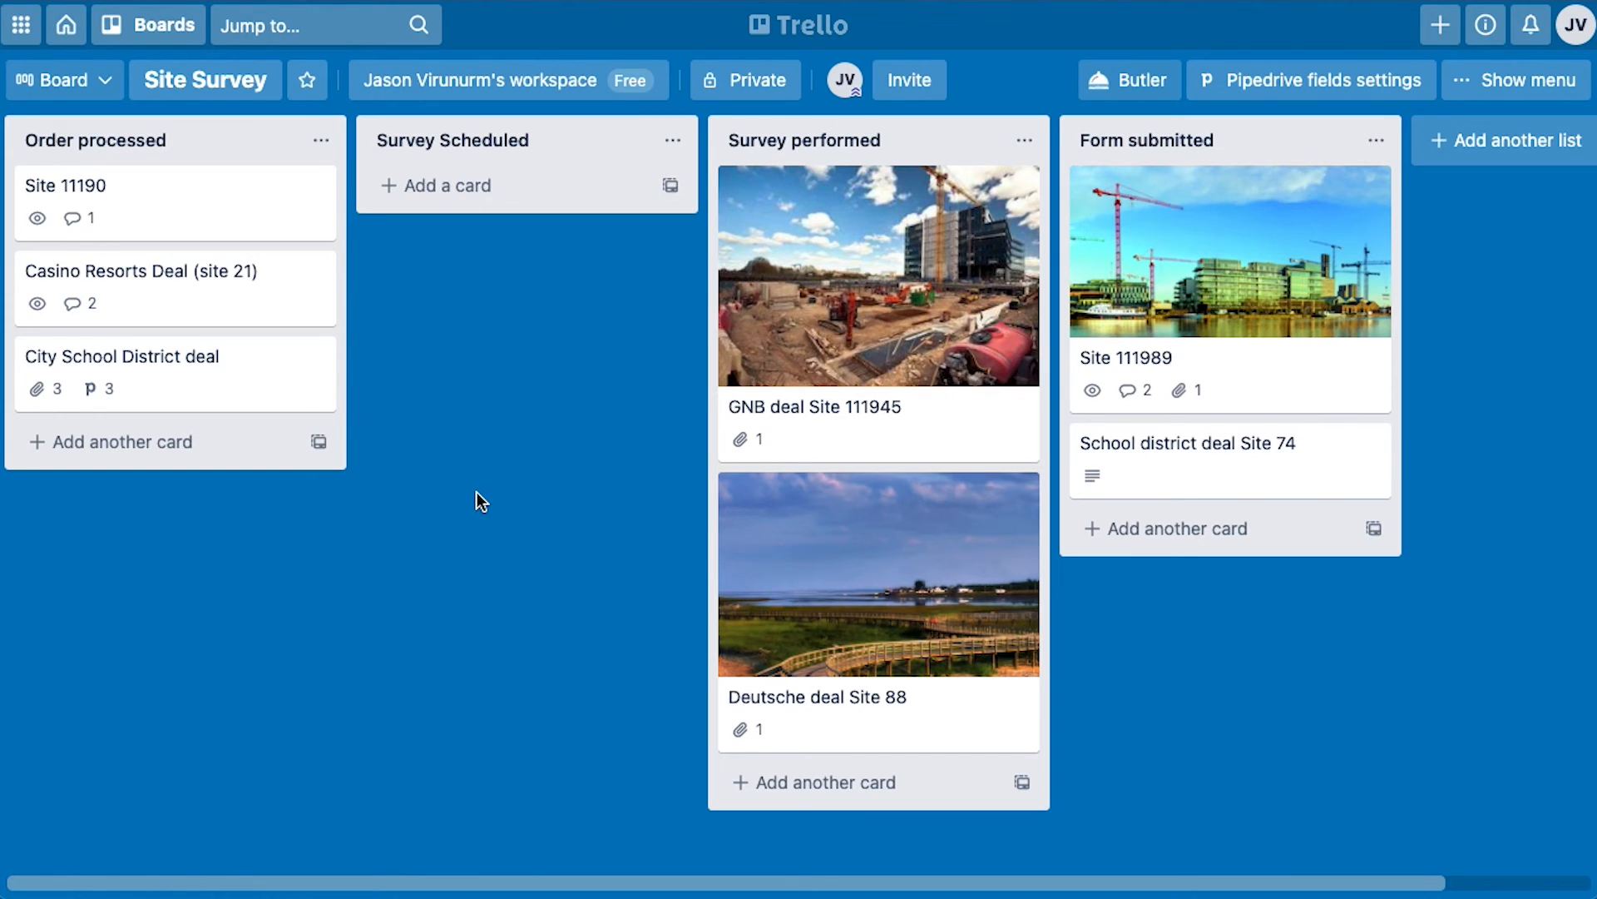
# On the Trello Site Survey board, examine the City School District deal card's Pipedrive deal, people and organization details, and close the card.
pyautogui.click(248, 366)
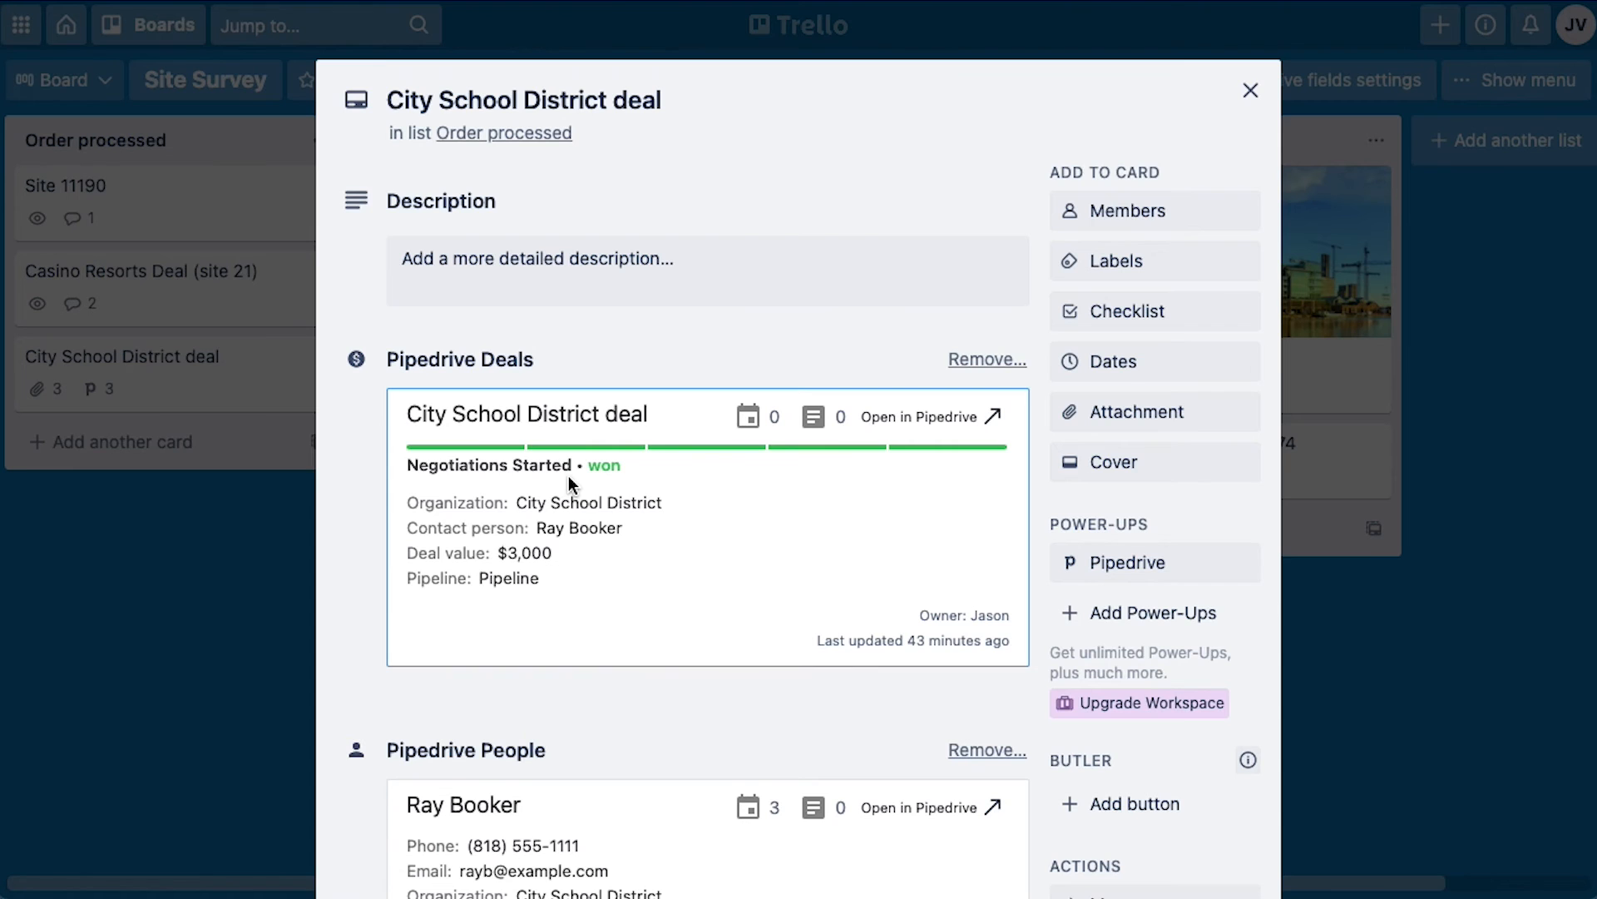
pyautogui.scroll(-5, 569, 477)
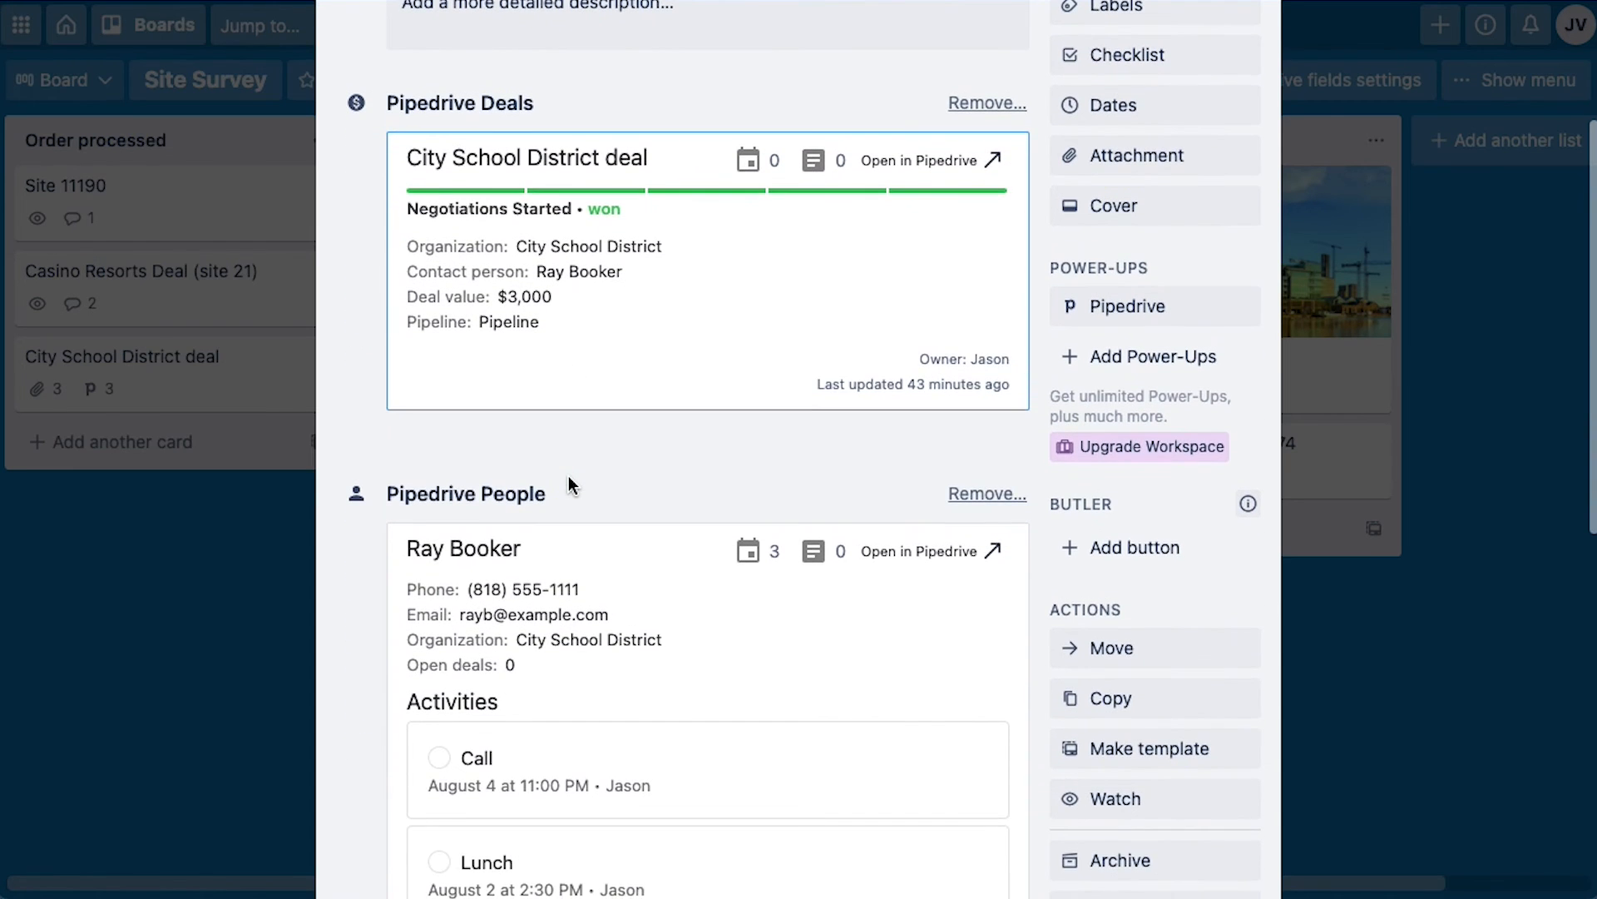
pyautogui.scroll(-4, 568, 478)
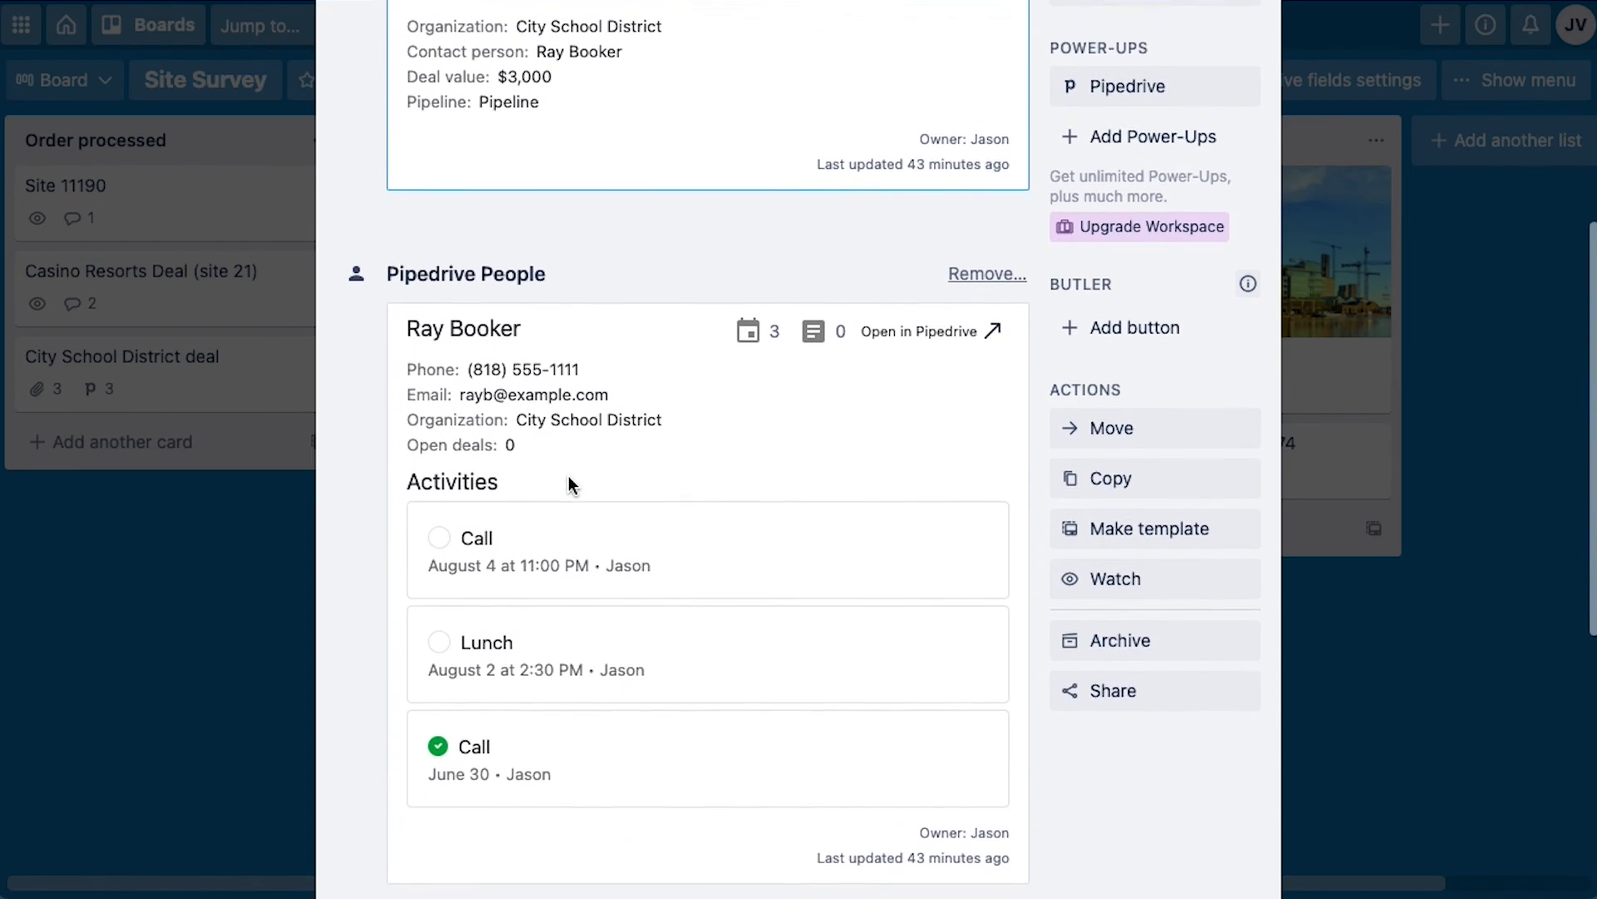
pyautogui.scroll(-3, 568, 482)
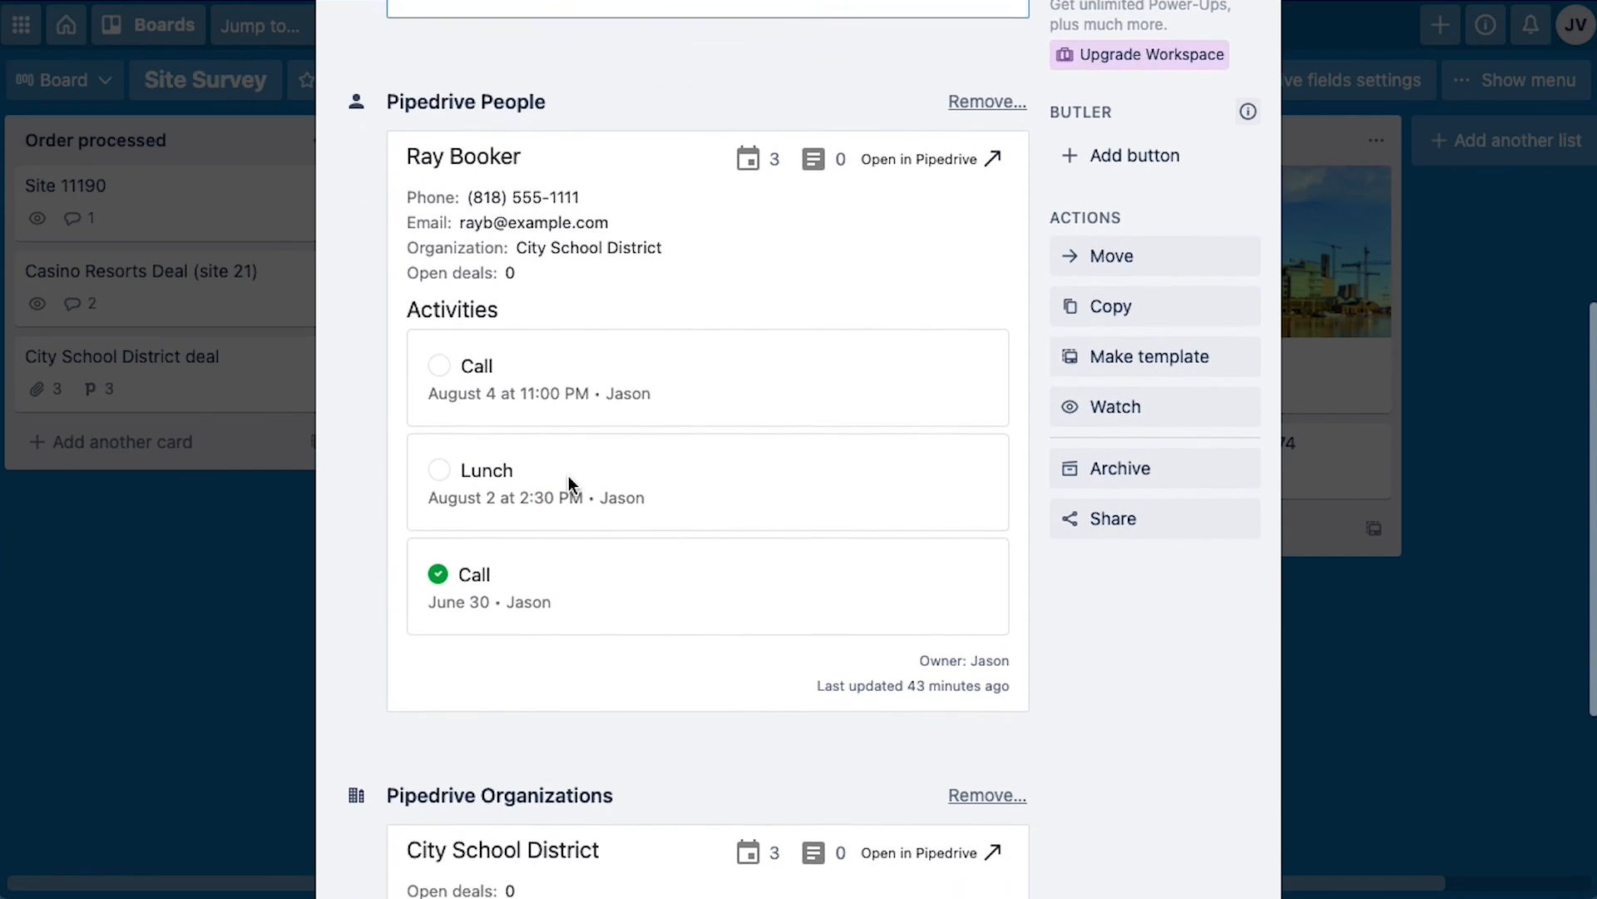
pyautogui.scroll(-3, 571, 483)
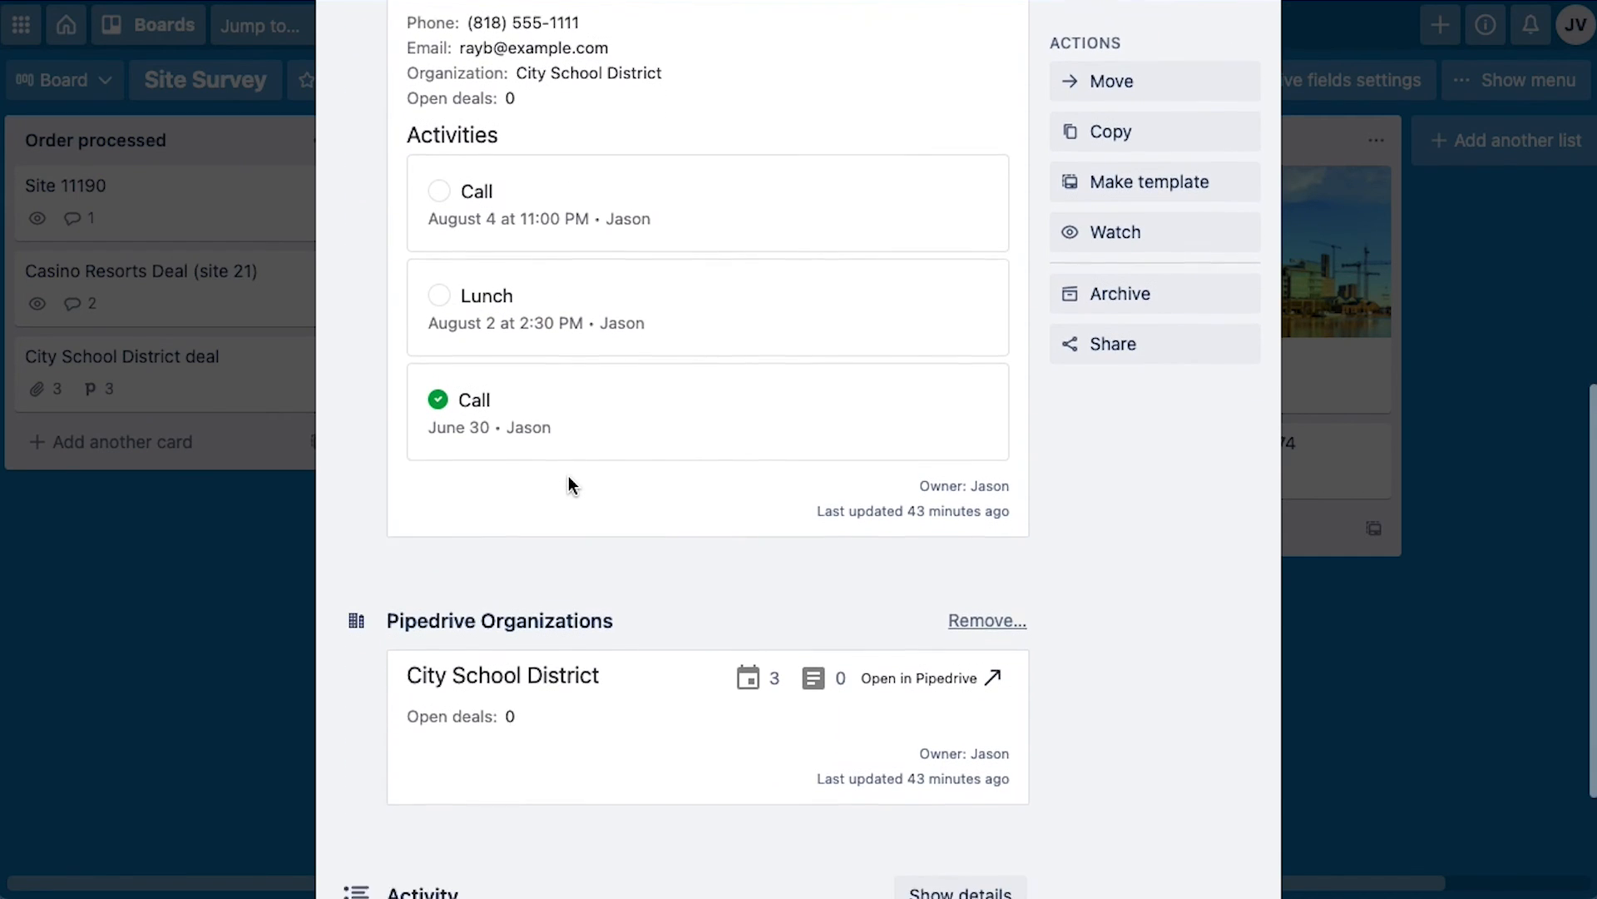
pyautogui.scroll(-3, 570, 485)
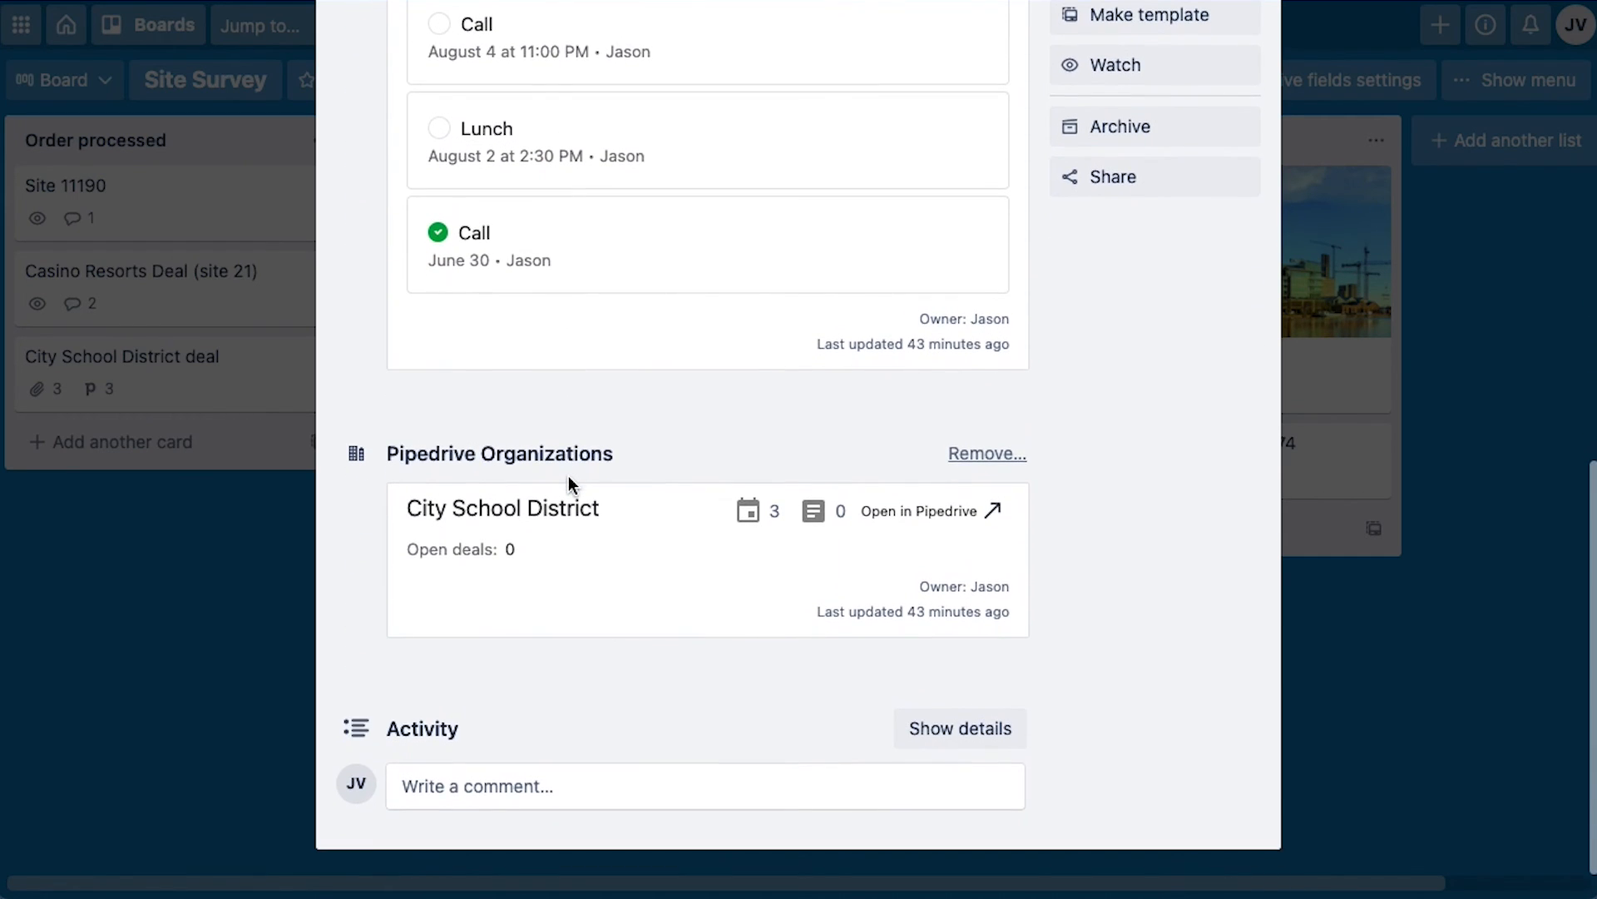
pyautogui.scroll(6, 571, 482)
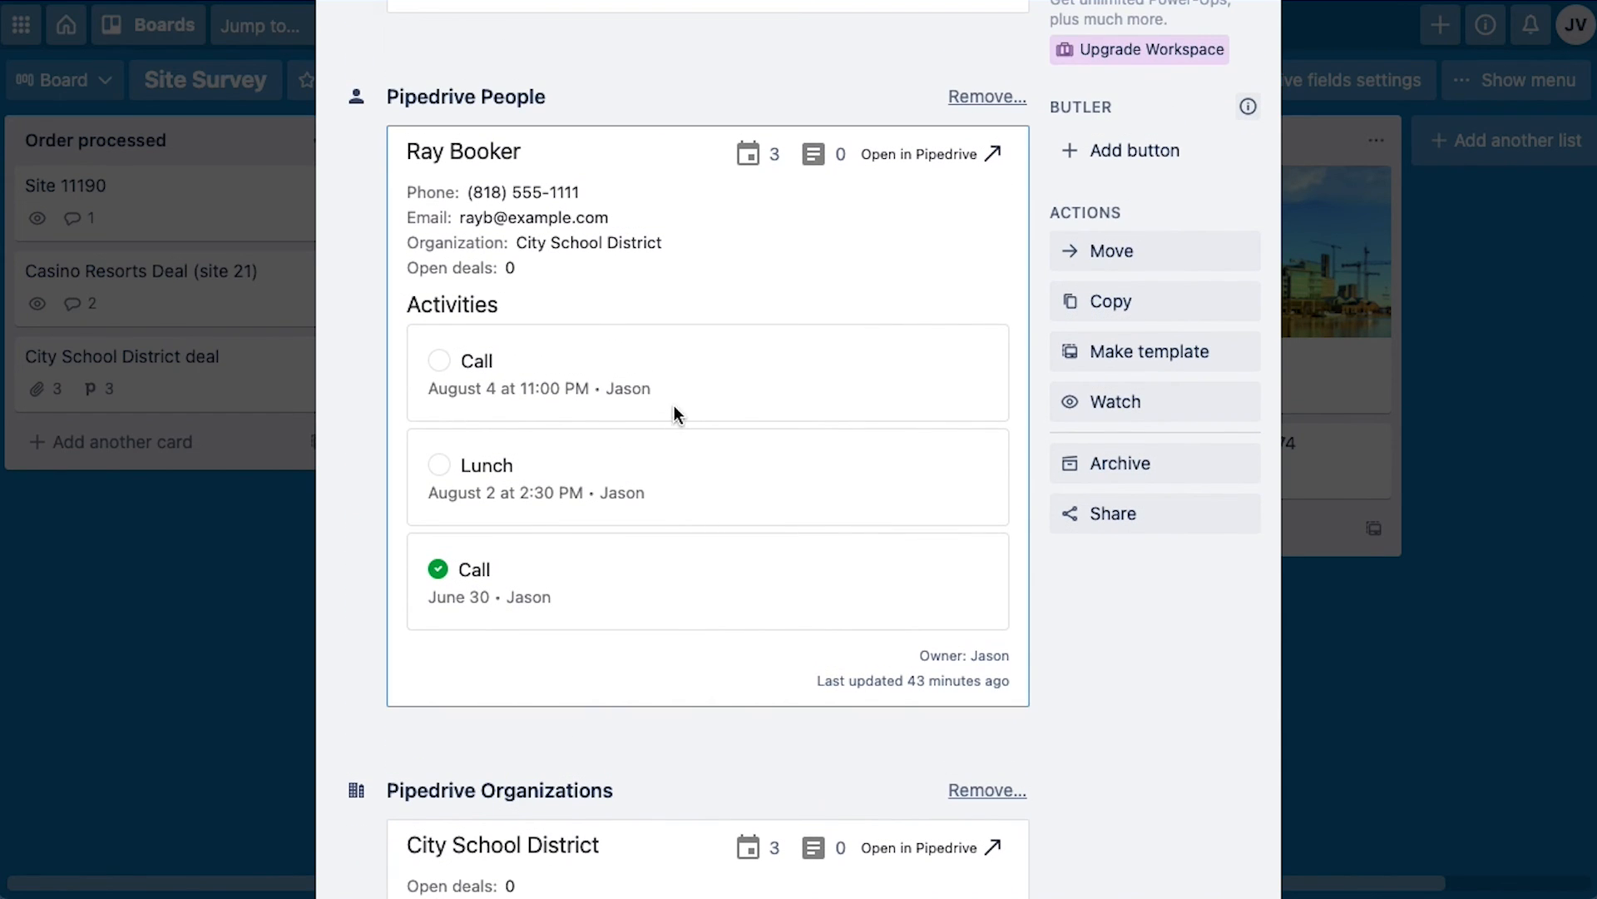
pyautogui.scroll(6, 681, 410)
pyautogui.scroll(4, 760, 296)
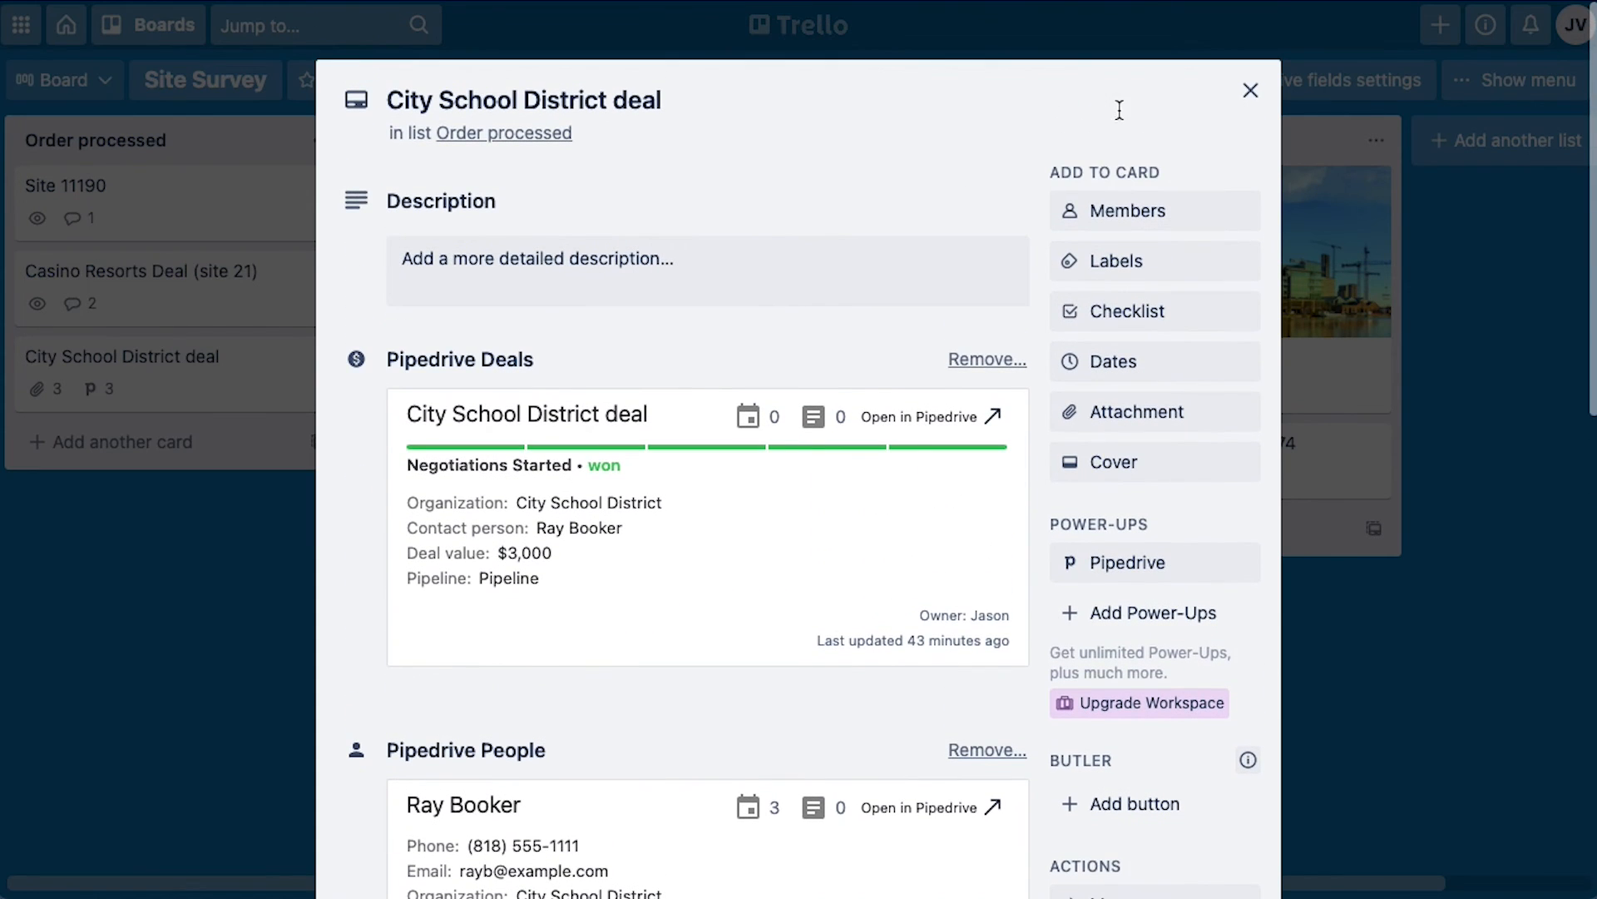
pyautogui.click(1251, 90)
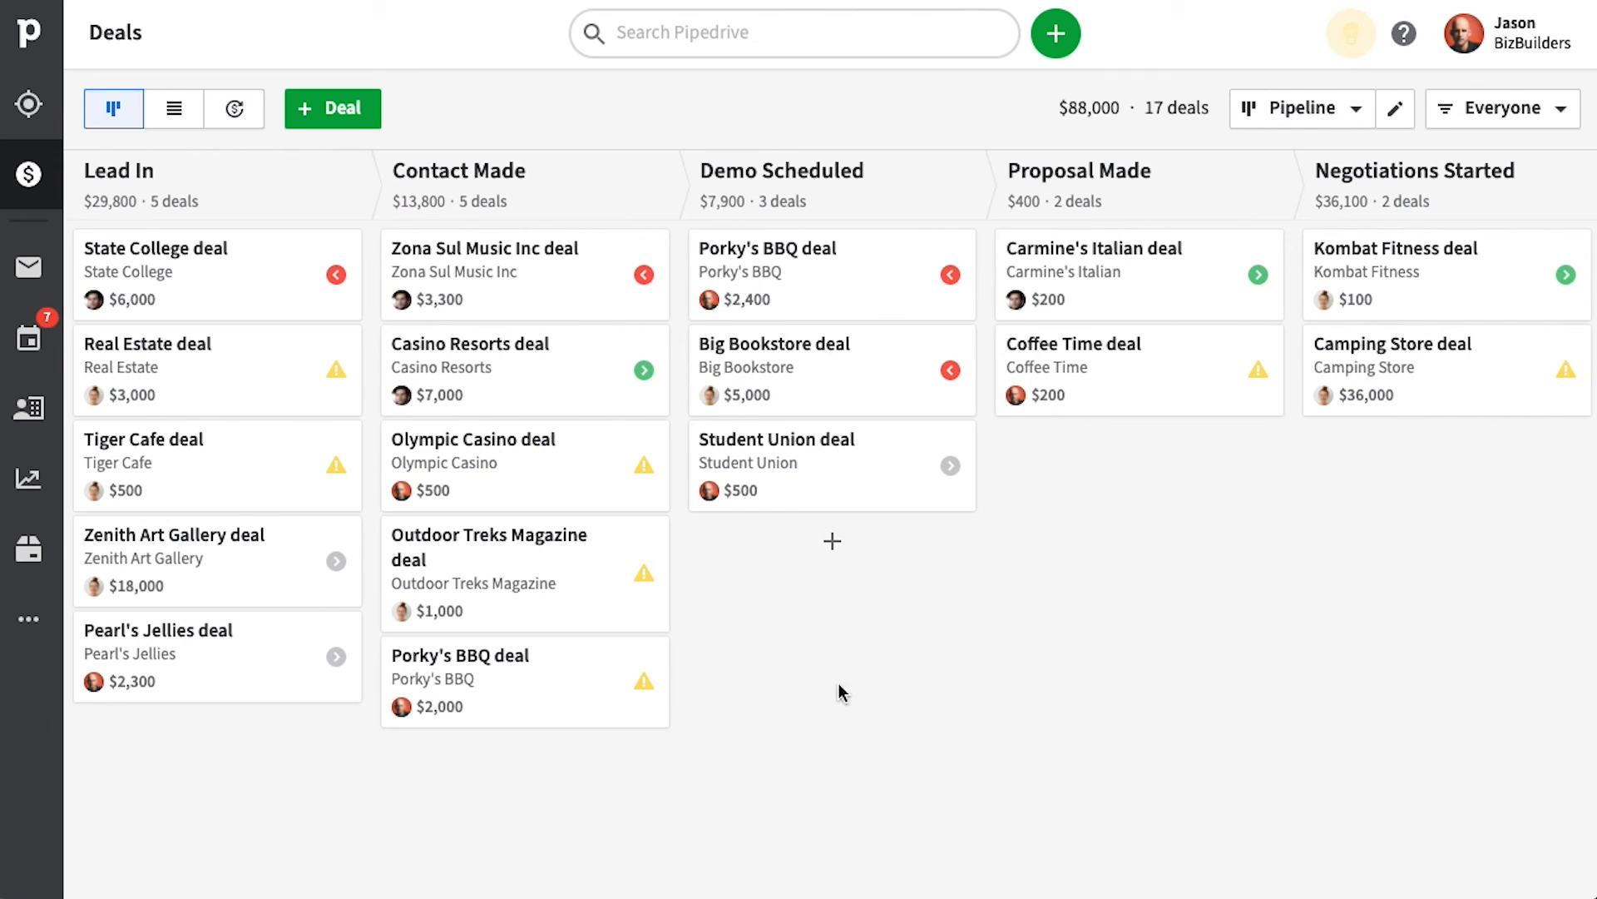
# Switch to Pipedrive and open the Real Estate deal from the Lead In stage.
pyautogui.click(195, 376)
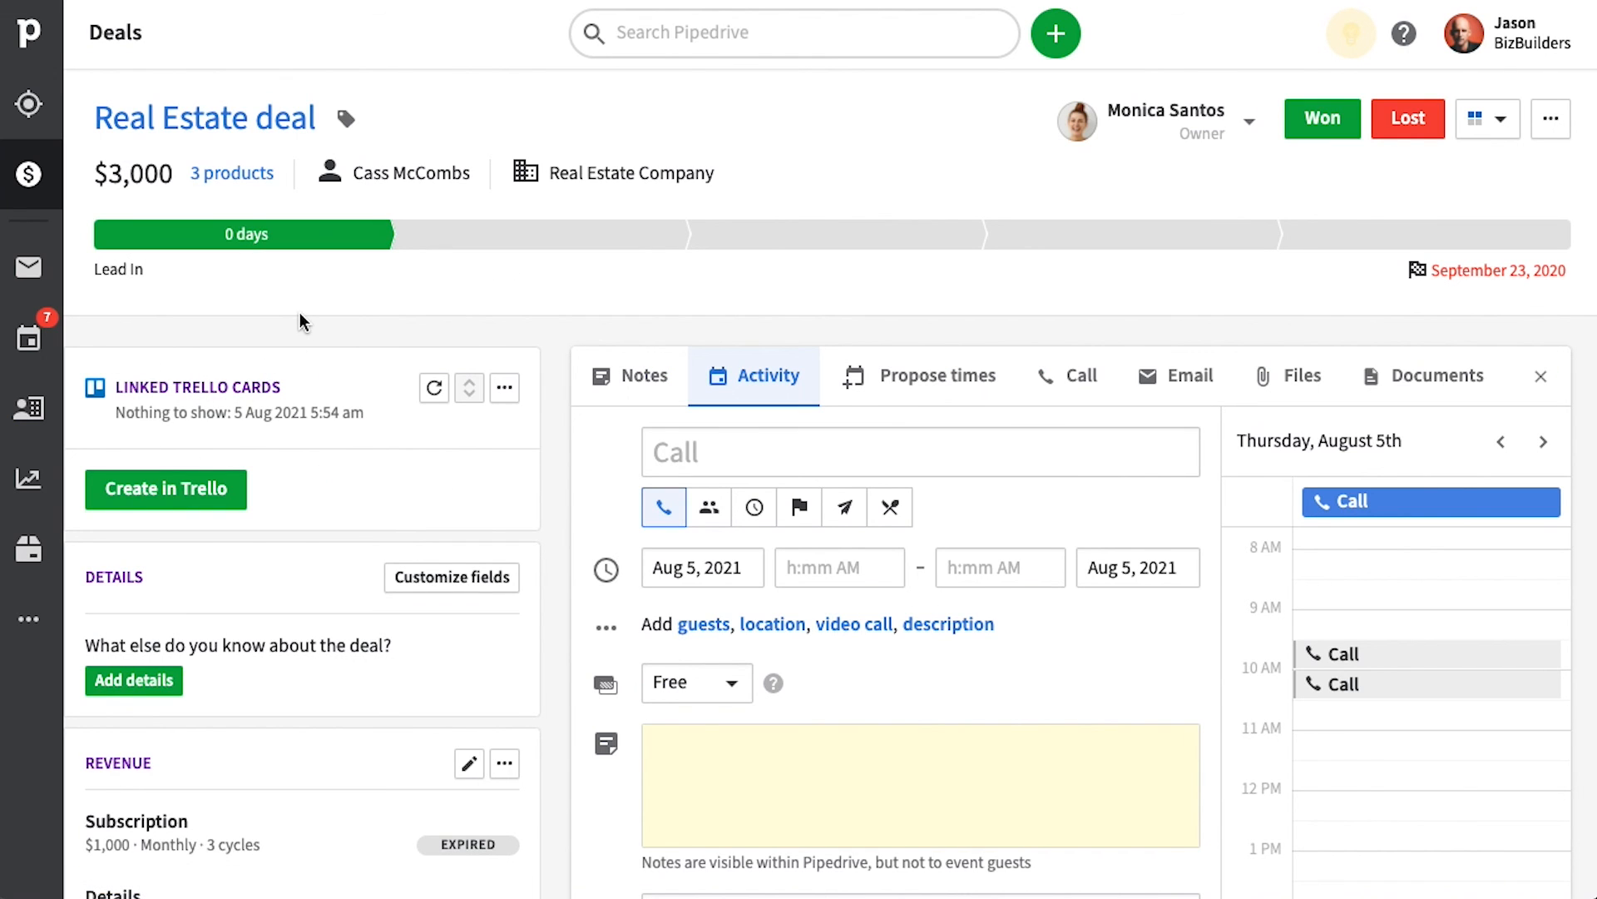